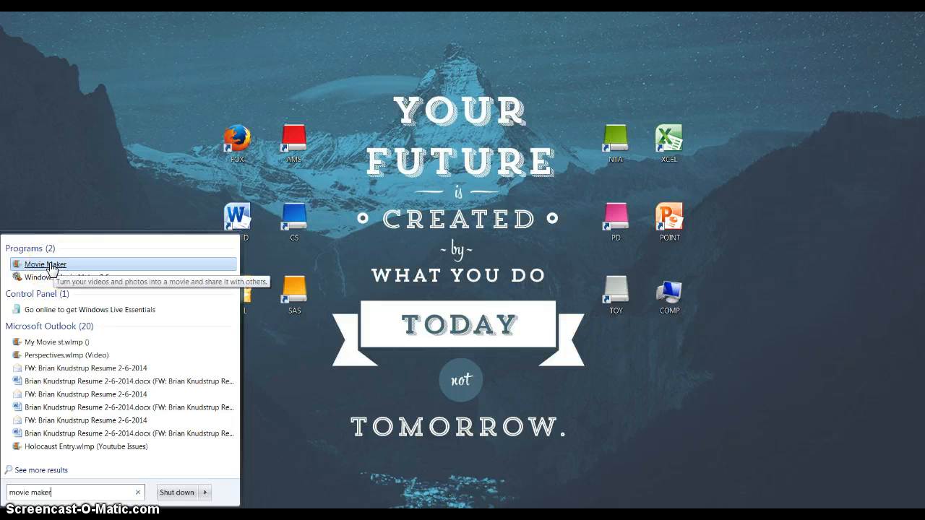
Launch Movie Maker and import the Wildlife sample video into a new project
{"action": "left_click", "coordinate": [40, 266]}
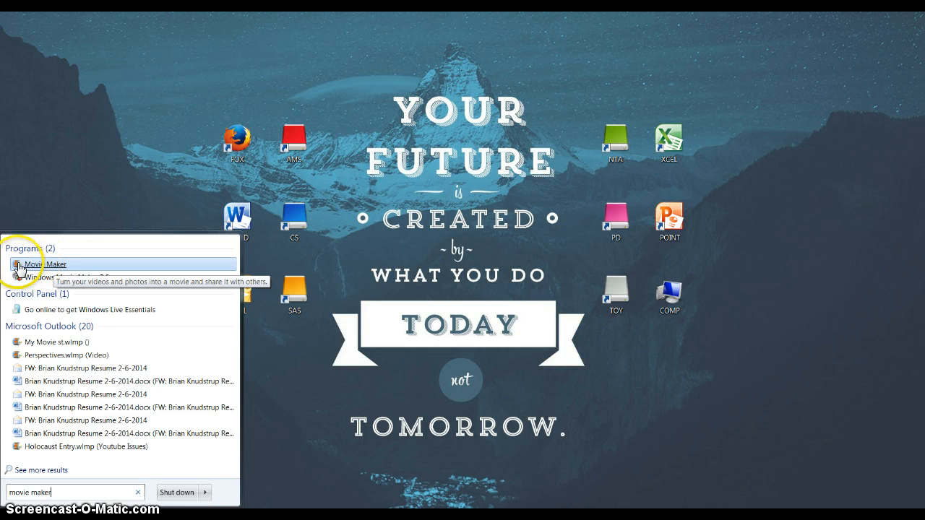
{"action": "left_click", "coordinate": [36, 267]}
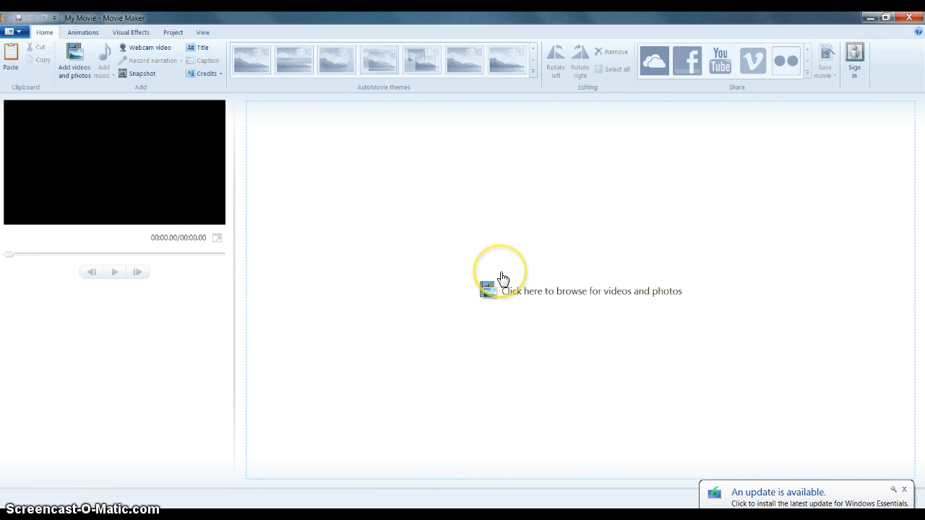
{"action": "left_click", "coordinate": [502, 278]}
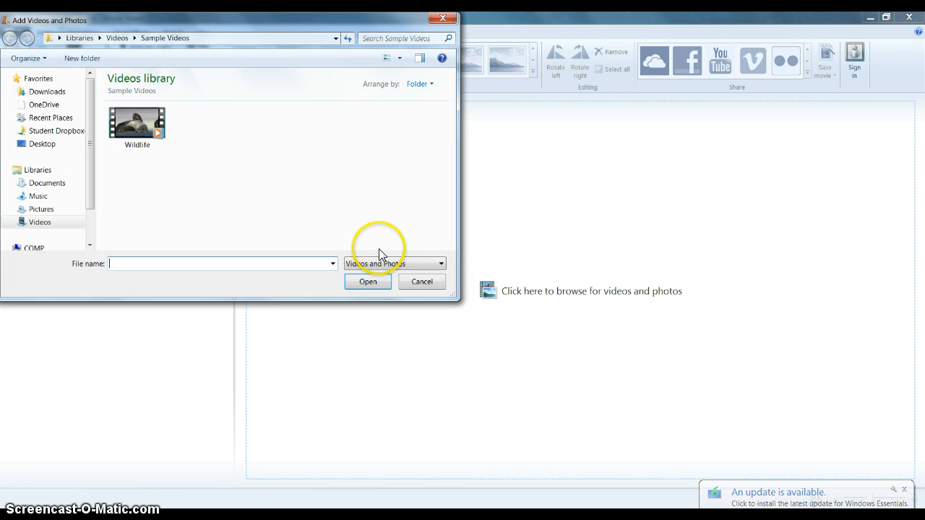
{"action": "left_click", "coordinate": [134, 120]}
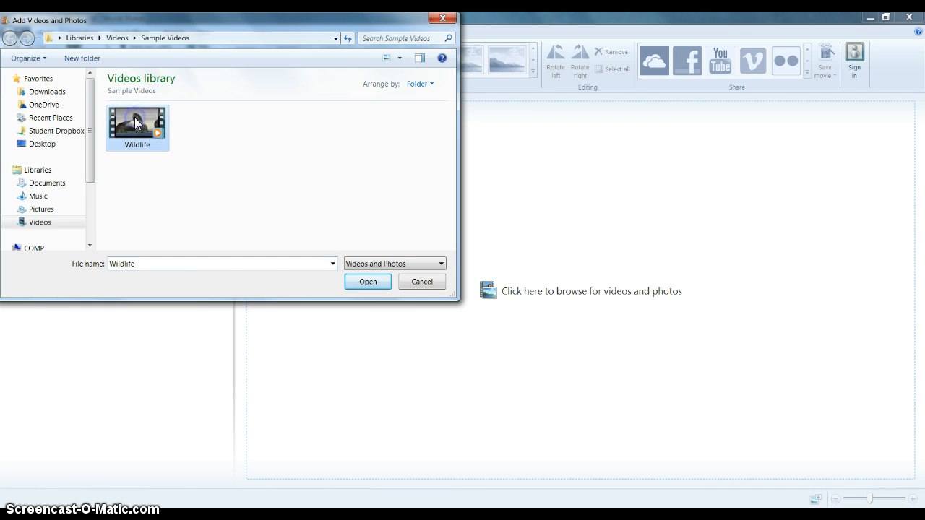
{"action": "left_click", "coordinate": [367, 282]}
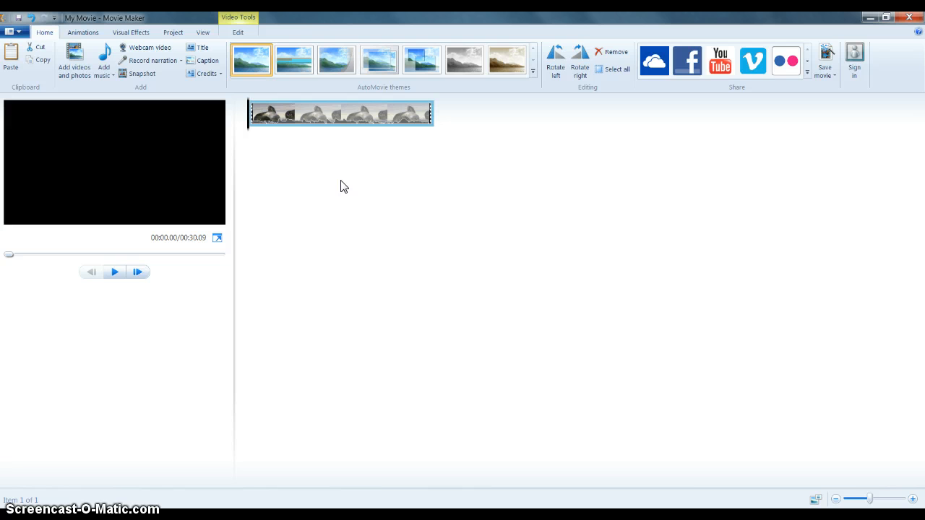
Adjust the video volume of the Wildlife clip
{"action": "left_click", "coordinate": [334, 166]}
{"action": "left_click", "coordinate": [913, 499]}
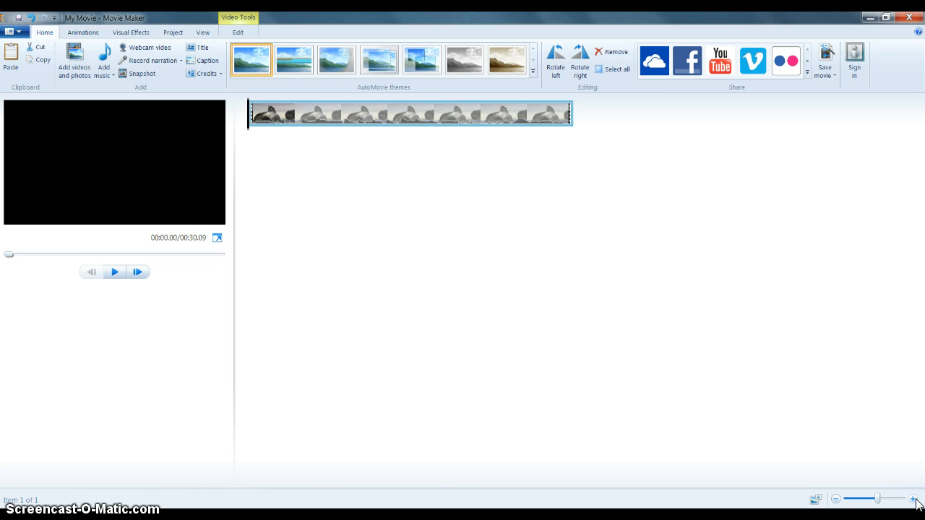
{"action": "left_click", "coordinate": [914, 499]}
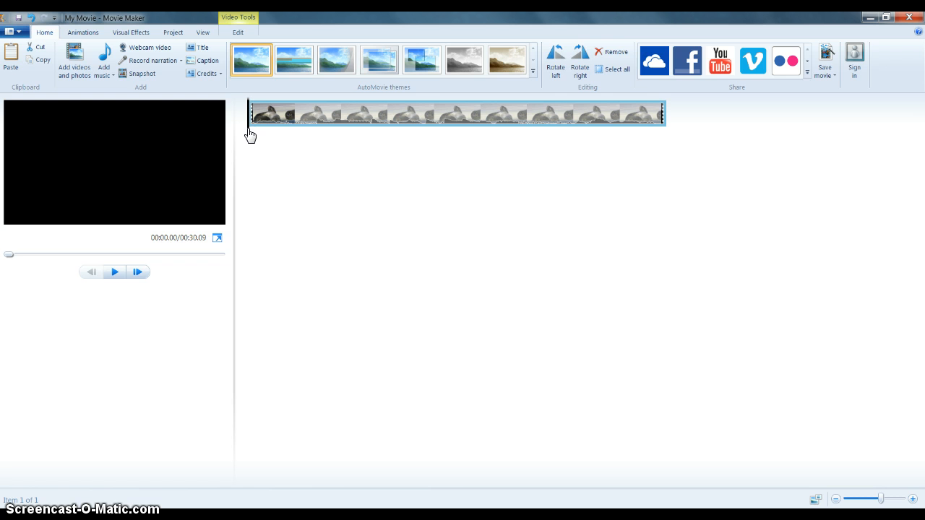
{"action": "mouse_move", "coordinate": [249, 133]}
{"action": "left_mouse_down"}
{"action": "mouse_move", "coordinate": [652, 140]}
{"action": "mouse_move", "coordinate": [247, 149]}
{"action": "left_mouse_up"}
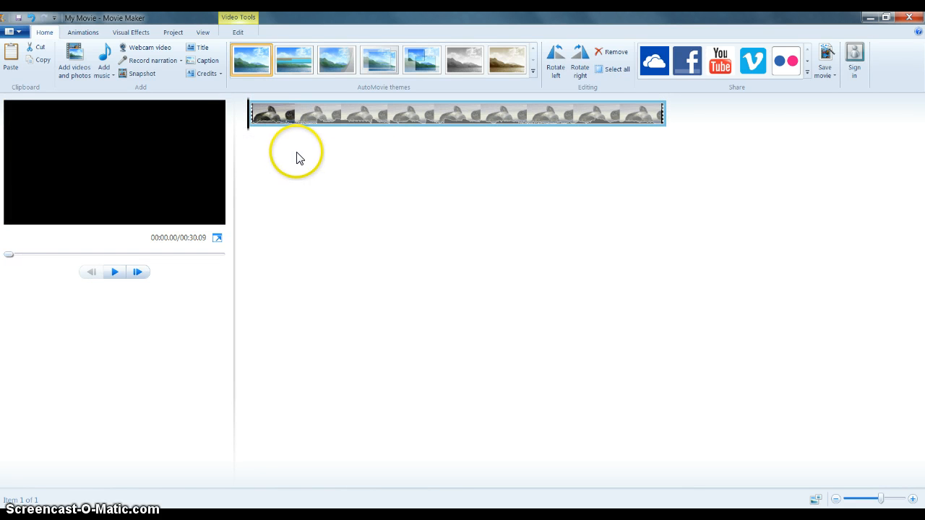
{"action": "left_click", "coordinate": [346, 120]}
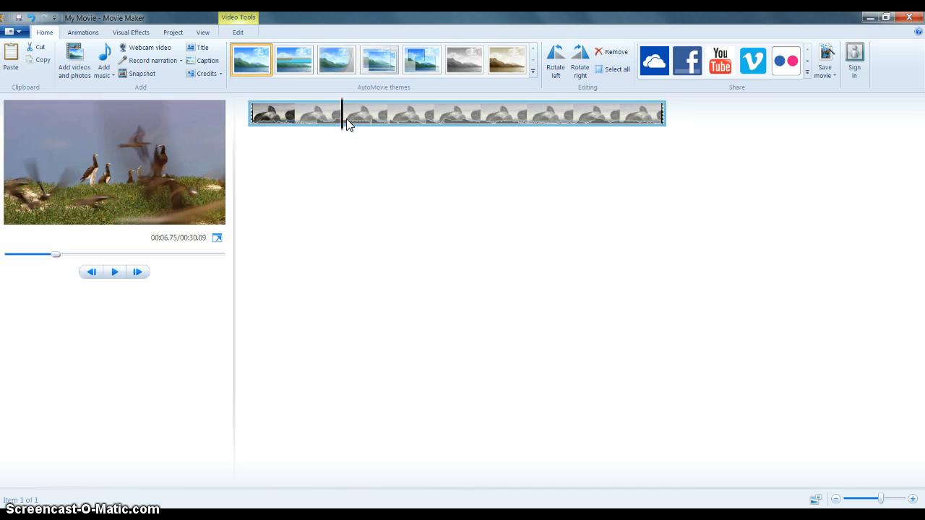
{"action": "left_click", "coordinate": [238, 32]}
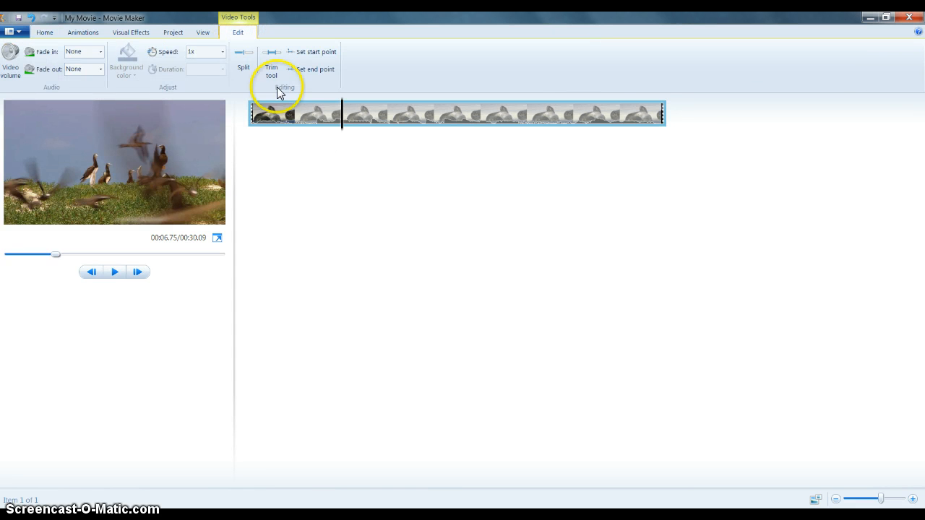
{"action": "left_click", "coordinate": [323, 126]}
{"action": "left_click", "coordinate": [13, 78]}
{"action": "left_click_drag", "start_coordinate": [33, 91], "coordinate": [39, 90]}
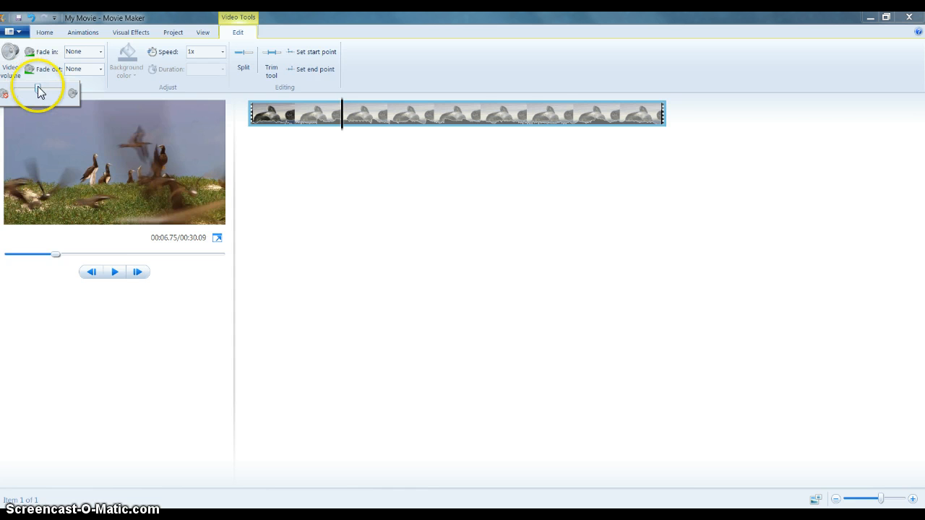
{"action": "left_click", "coordinate": [38, 89]}
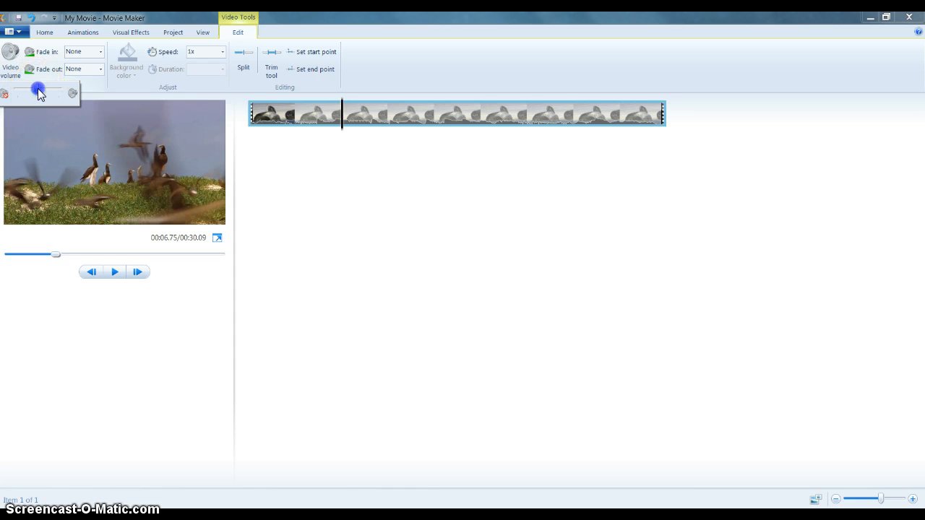
{"action": "left_click", "coordinate": [301, 163]}
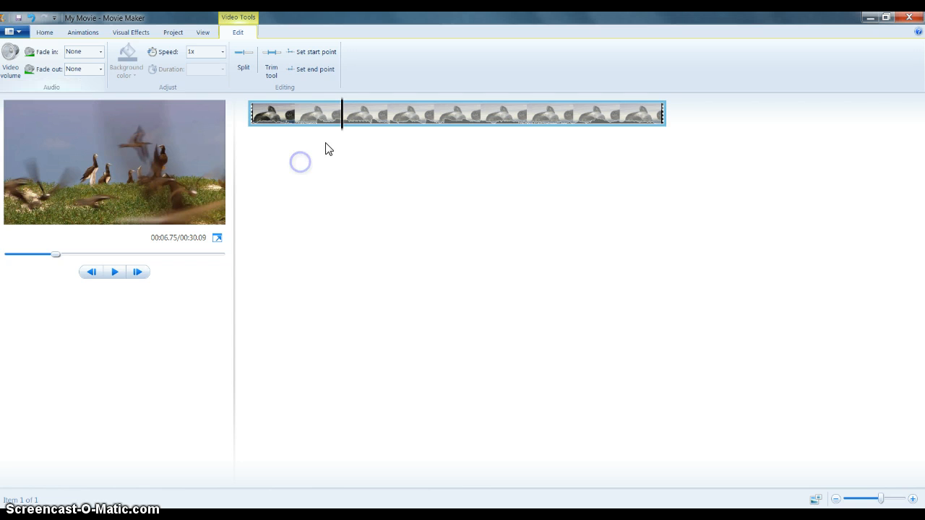
Set the clip's audio fade in to Slow and fade out to Fast
{"action": "left_click", "coordinate": [101, 53]}
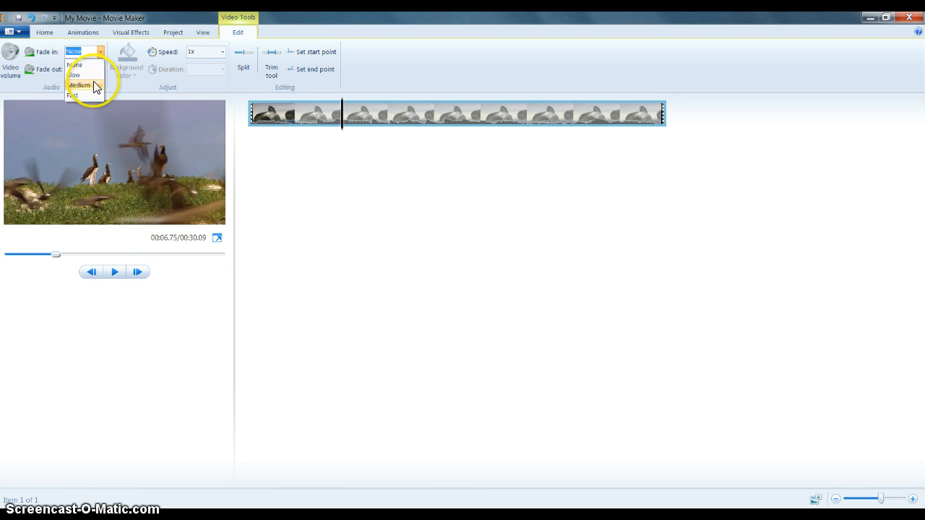
{"action": "left_click", "coordinate": [90, 75]}
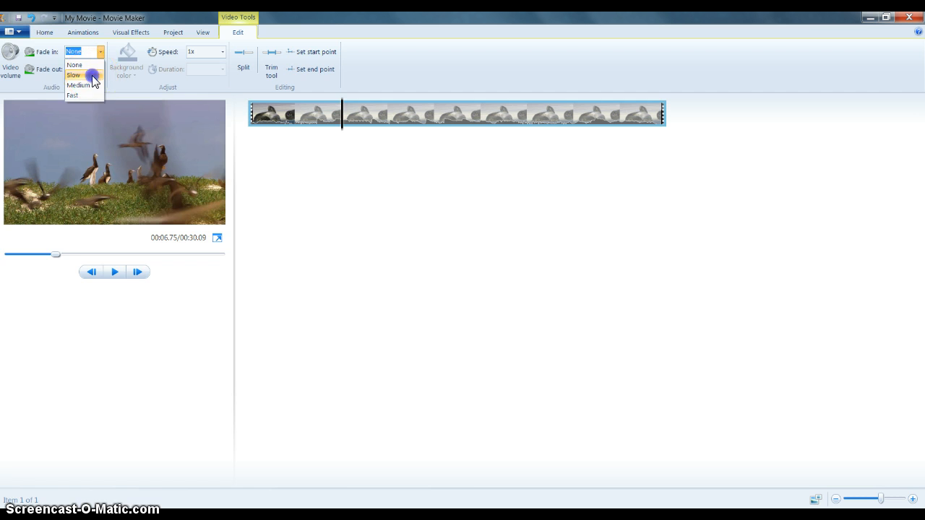
{"action": "left_click", "coordinate": [100, 70]}
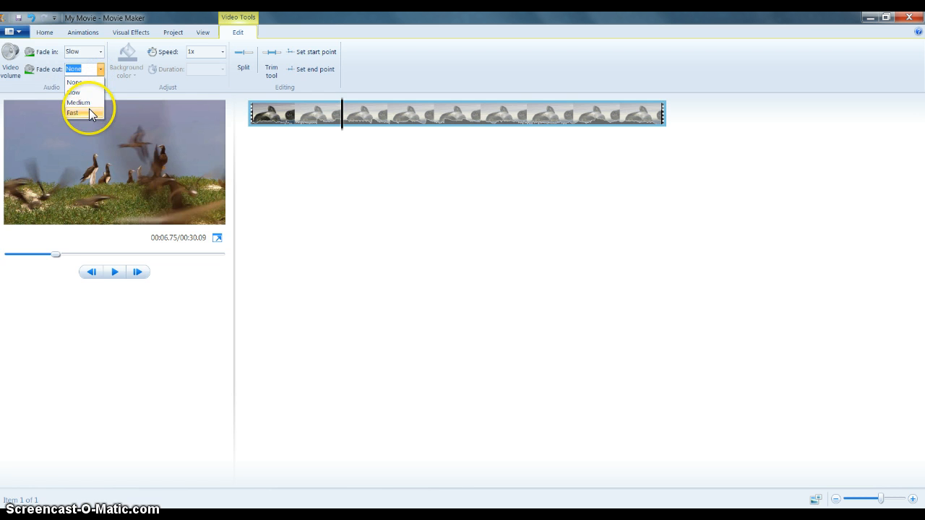
{"action": "left_click", "coordinate": [89, 111]}
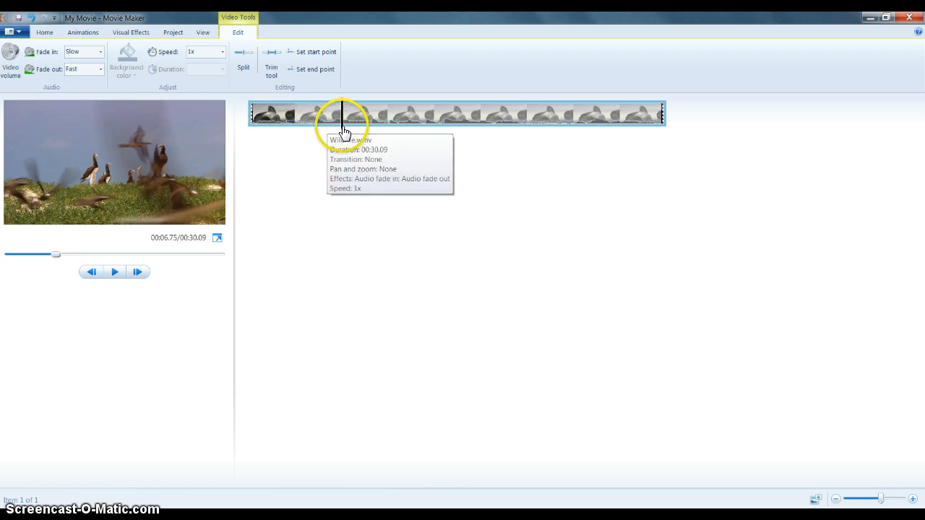
Play the clip from the beginning to preview it
{"action": "left_click_drag", "start_coordinate": [344, 132], "coordinate": [249, 143]}
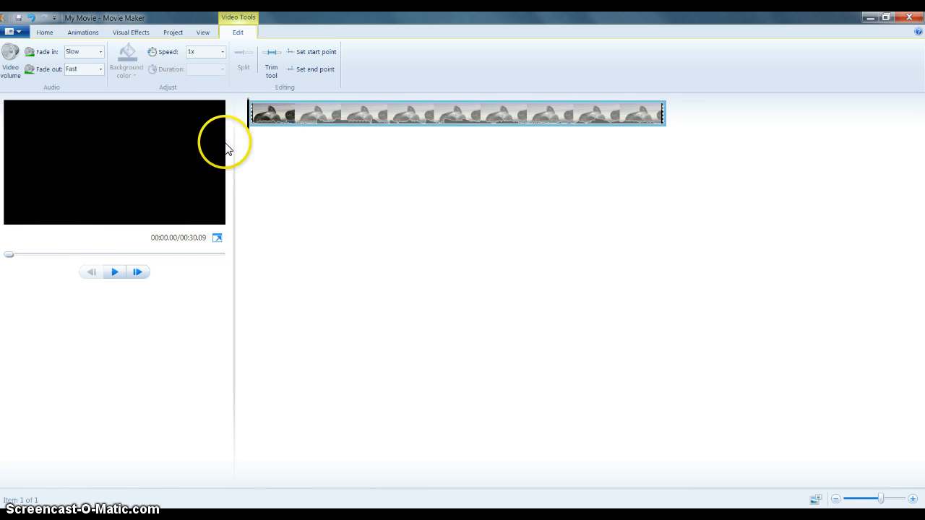
{"action": "left_click", "coordinate": [114, 274]}
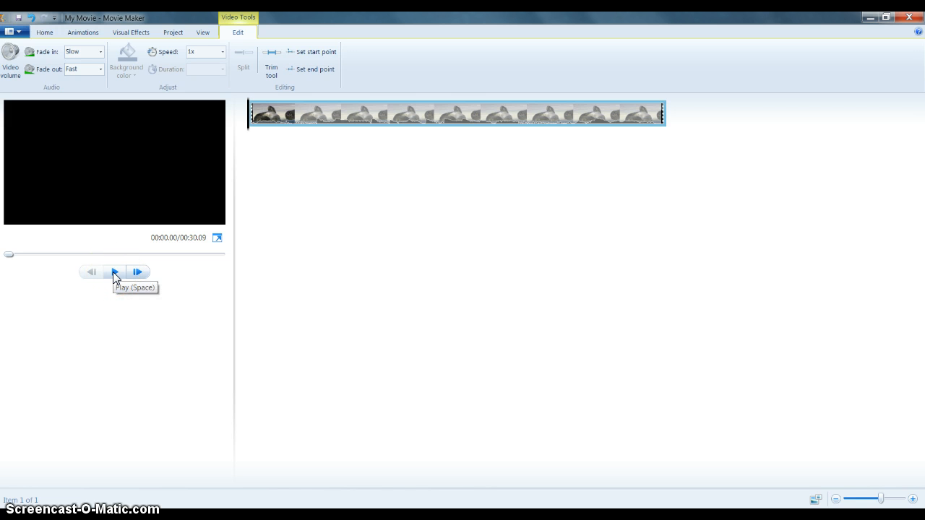
{"action": "left_click", "coordinate": [114, 272]}
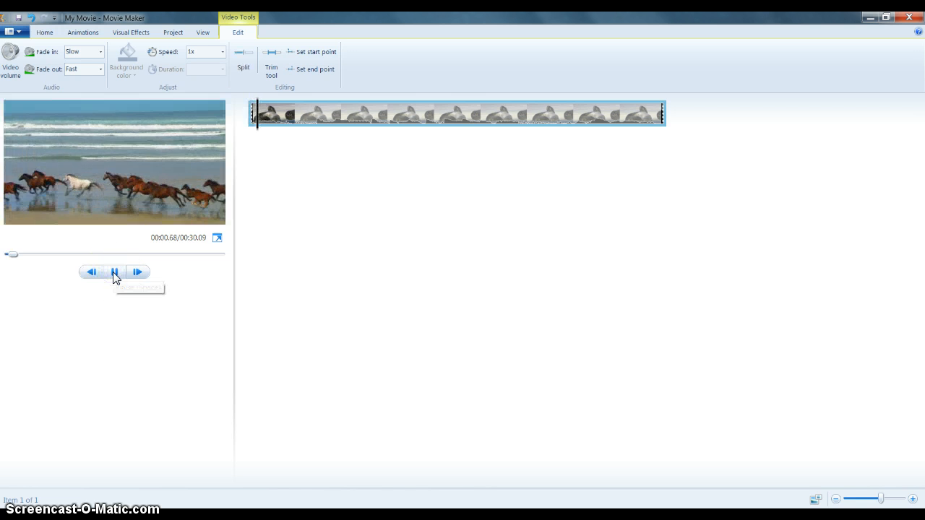
{"action": "left_click", "coordinate": [281, 340]}
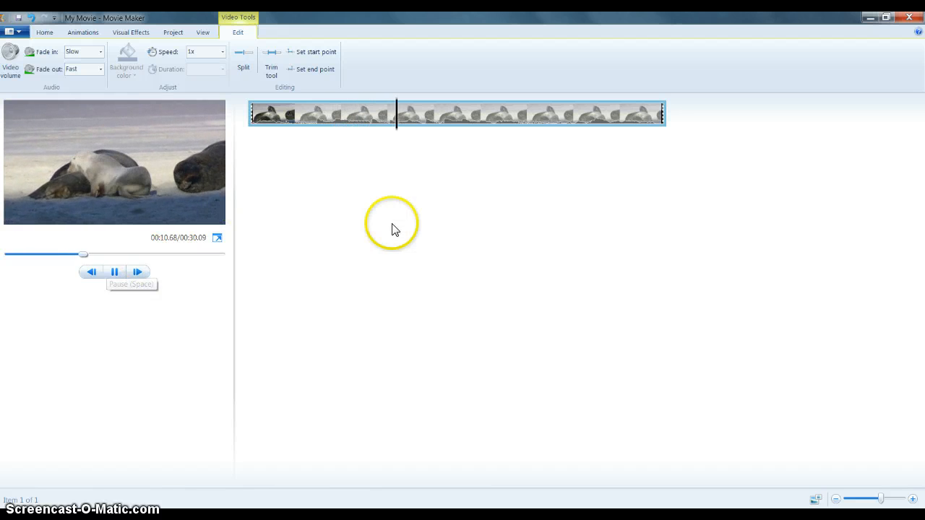
{"action": "left_click_drag", "start_coordinate": [419, 133], "coordinate": [620, 136]}
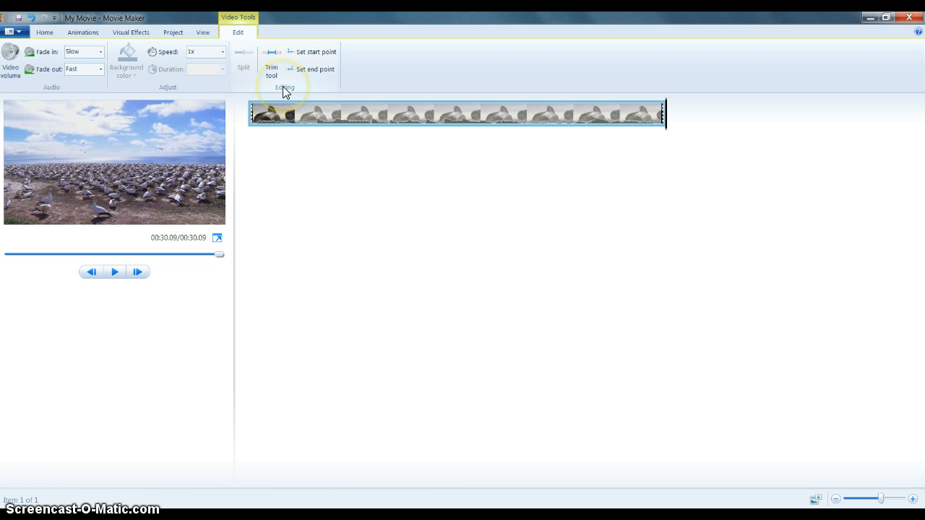
Trim the clip so it starts at about 00:04.24
{"action": "left_click", "coordinate": [302, 112]}
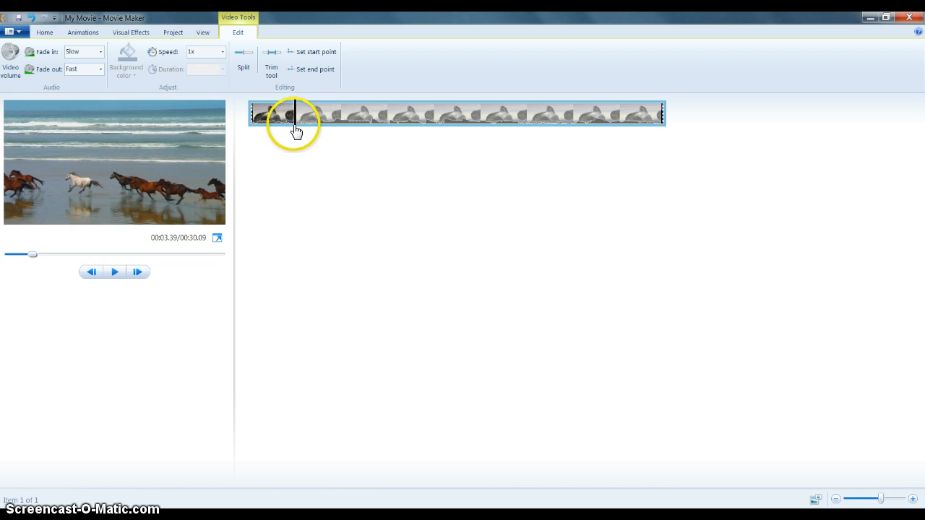
{"action": "mouse_move", "coordinate": [296, 130]}
{"action": "left_mouse_down"}
{"action": "mouse_move", "coordinate": [310, 128]}
{"action": "mouse_move", "coordinate": [298, 134]}
{"action": "left_mouse_up"}
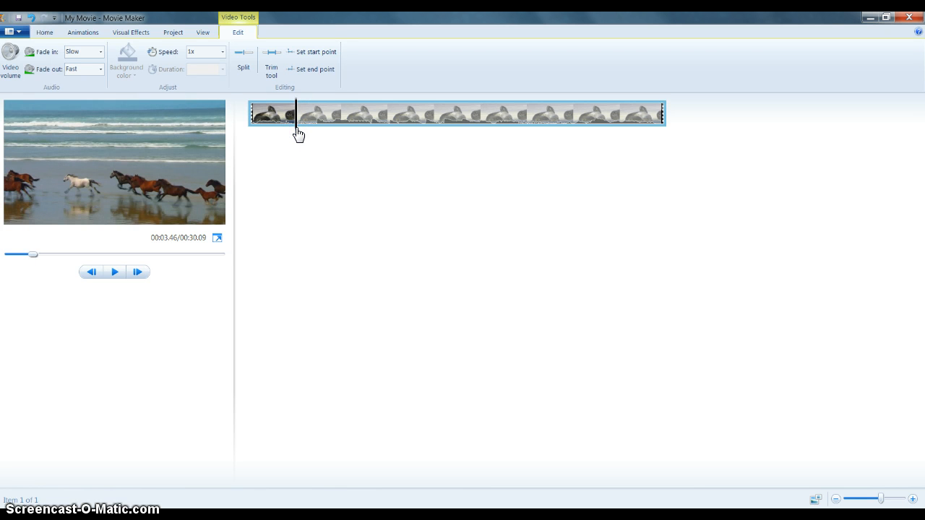
{"action": "mouse_move", "coordinate": [299, 134]}
{"action": "left_mouse_down"}
{"action": "mouse_move", "coordinate": [281, 130]}
{"action": "mouse_move", "coordinate": [298, 134]}
{"action": "left_mouse_up"}
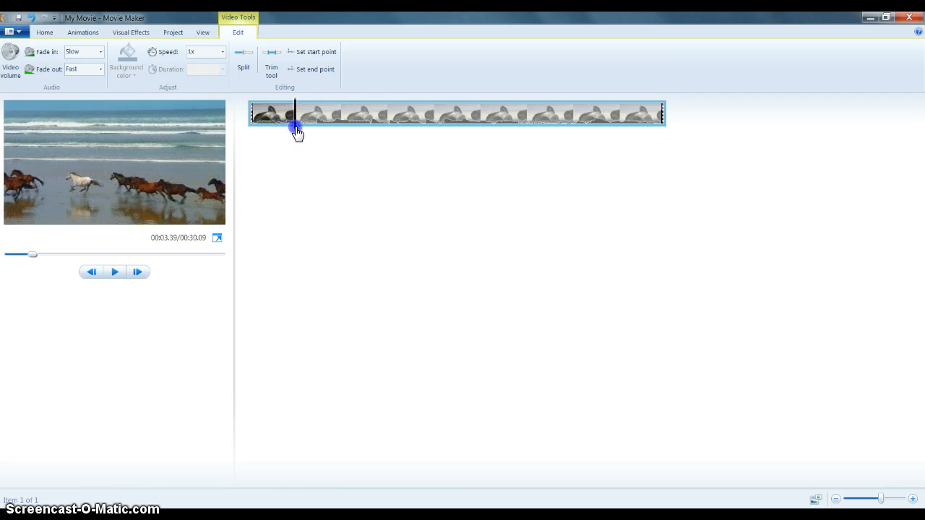
{"action": "mouse_move", "coordinate": [297, 133]}
{"action": "left_mouse_down"}
{"action": "mouse_move", "coordinate": [308, 135]}
{"action": "mouse_move", "coordinate": [270, 138]}
{"action": "mouse_move", "coordinate": [309, 141]}
{"action": "left_mouse_up"}
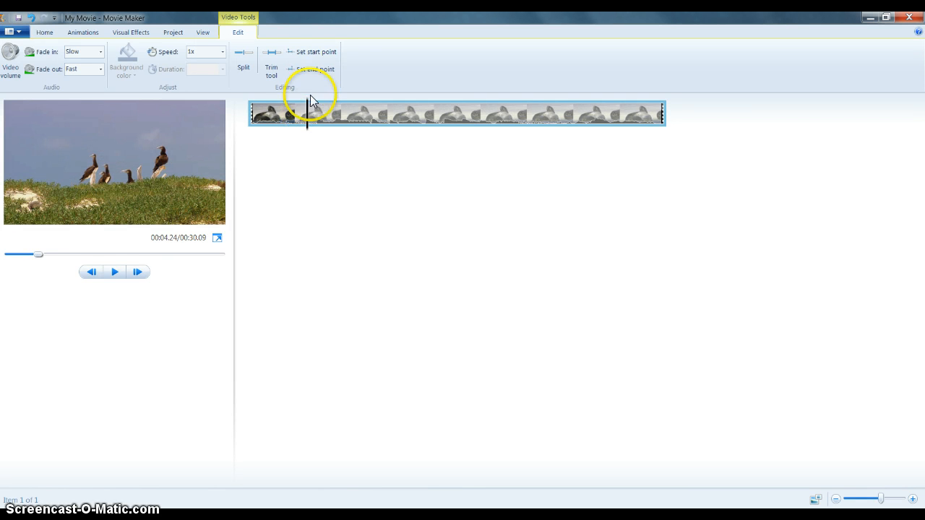
{"action": "left_click", "coordinate": [323, 58]}
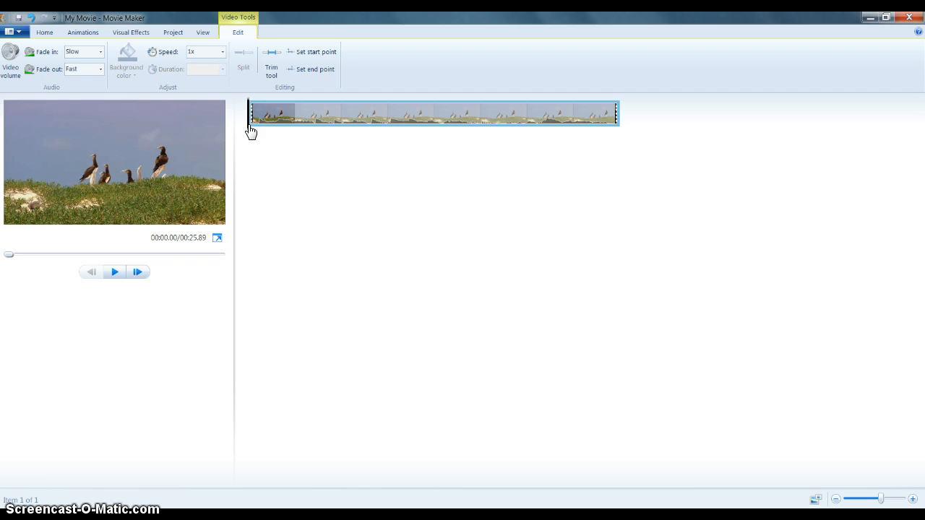
Trim the clip so it ends at about 00:20.34
{"action": "left_click_drag", "start_coordinate": [252, 131], "coordinate": [264, 134]}
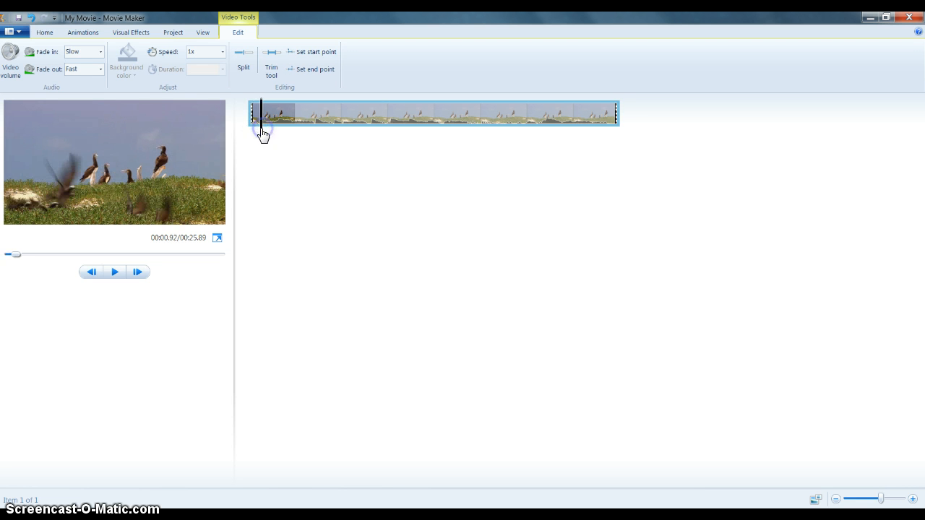
{"action": "left_click", "coordinate": [594, 123]}
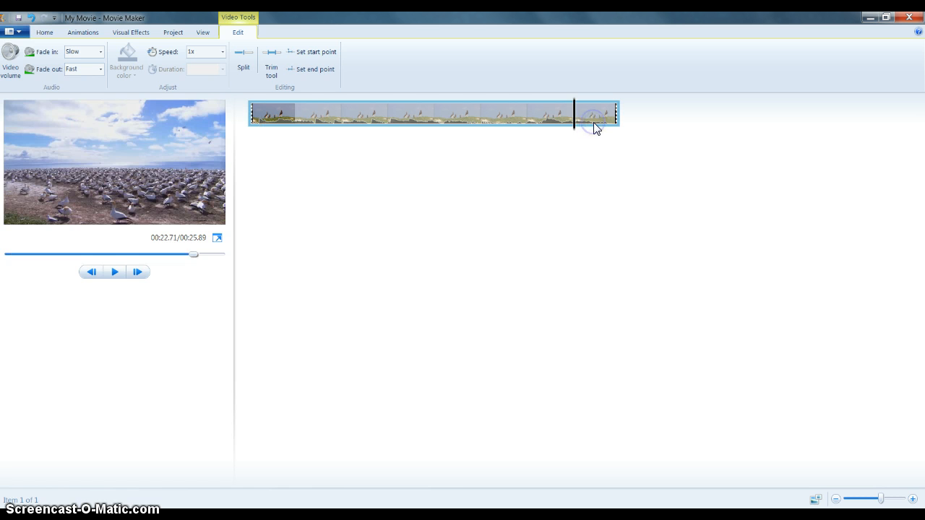
{"action": "left_click_drag", "start_coordinate": [576, 135], "coordinate": [542, 140]}
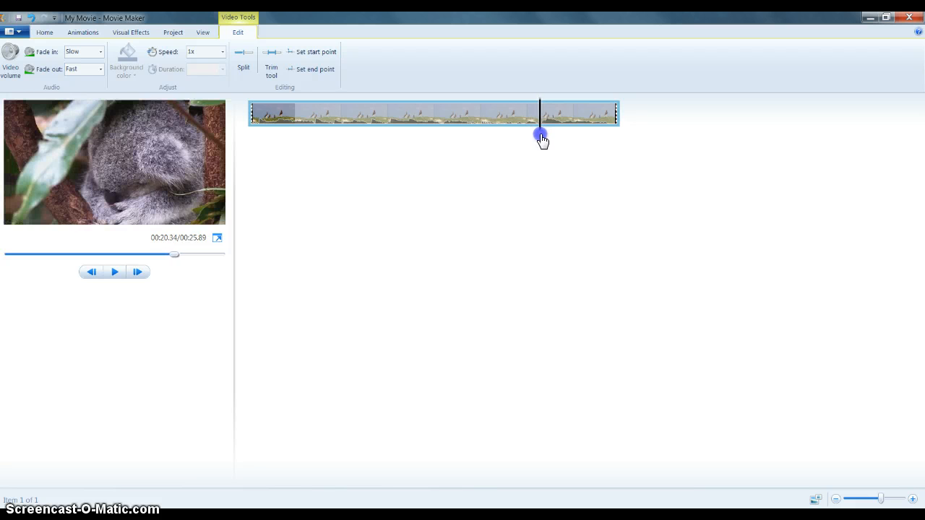
{"action": "left_click", "coordinate": [322, 71]}
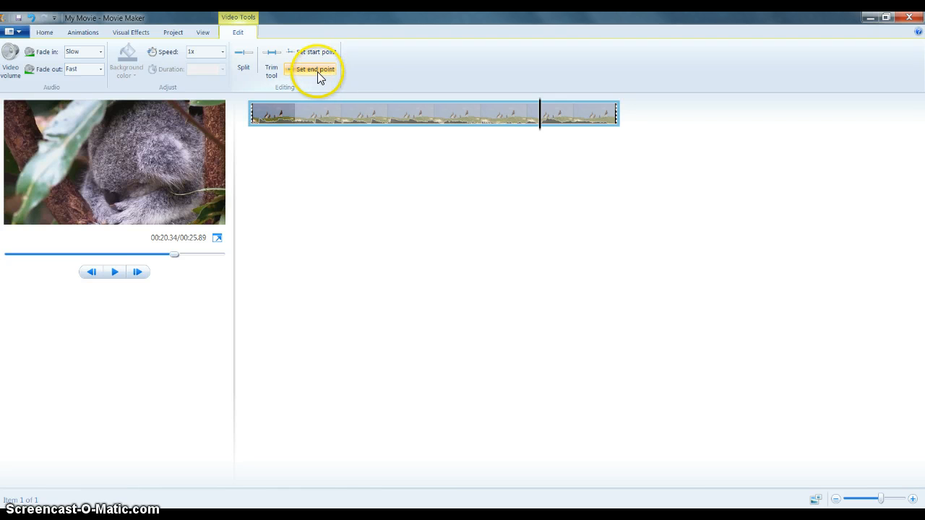
{"action": "left_click", "coordinate": [317, 71]}
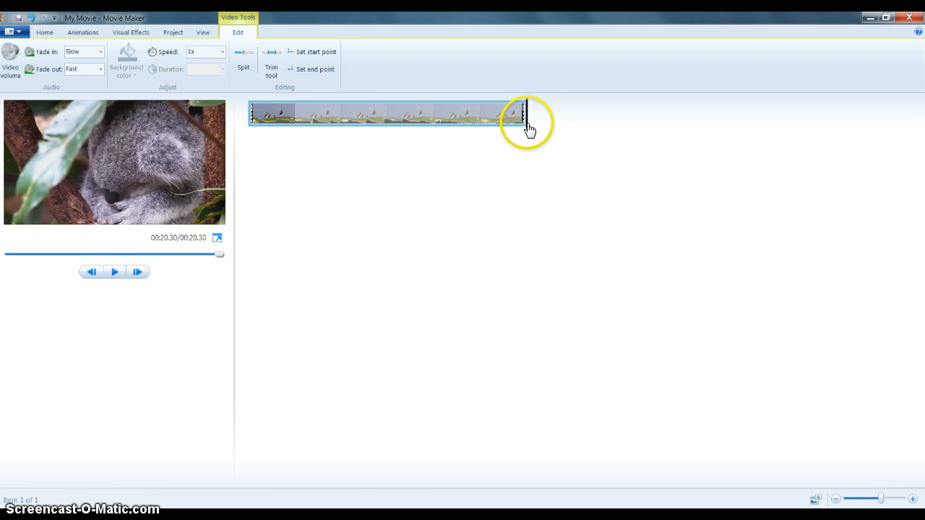
{"action": "left_click_drag", "start_coordinate": [525, 129], "coordinate": [528, 138]}
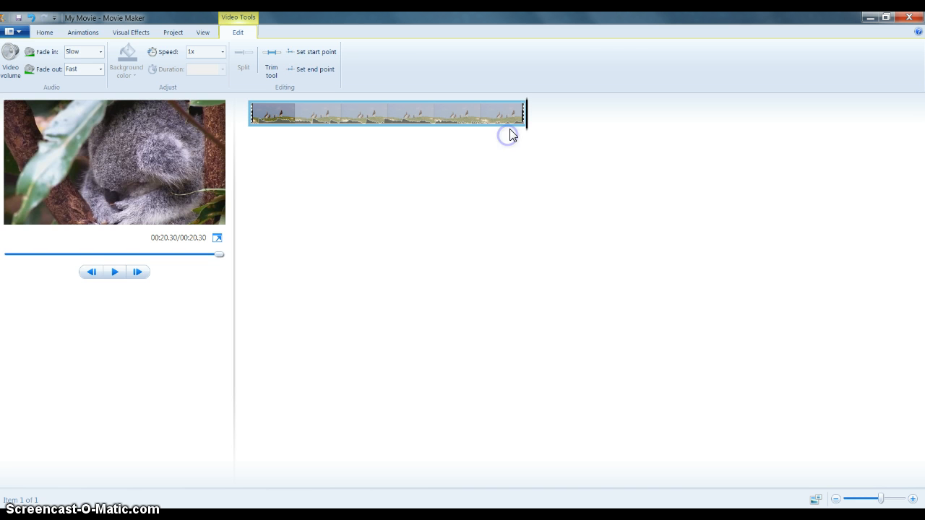
{"action": "left_click_drag", "start_coordinate": [525, 126], "coordinate": [347, 157]}
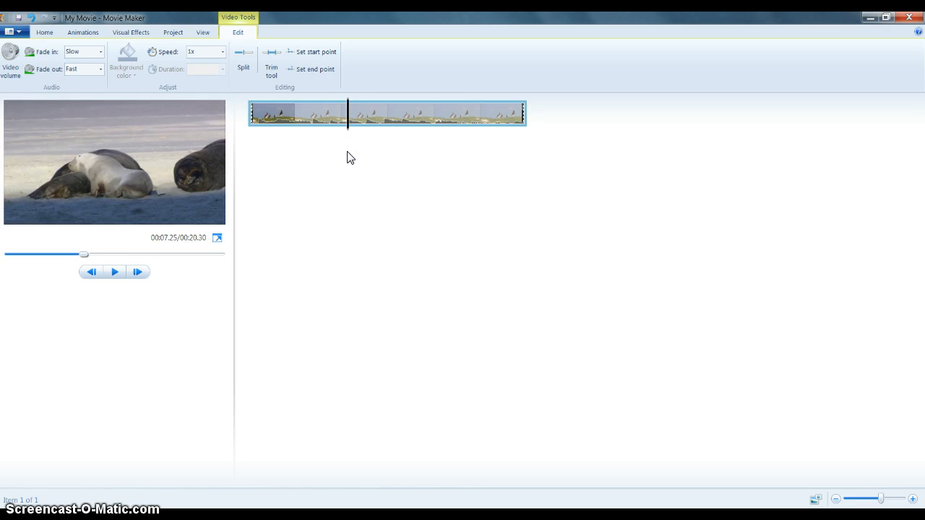
Split the Wildlife clip at about 00:07.56 into two items
{"action": "left_click", "coordinate": [348, 136]}
{"action": "mouse_move", "coordinate": [348, 132]}
{"action": "left_mouse_down"}
{"action": "mouse_move", "coordinate": [340, 132]}
{"action": "mouse_move", "coordinate": [352, 139]}
{"action": "left_mouse_up"}
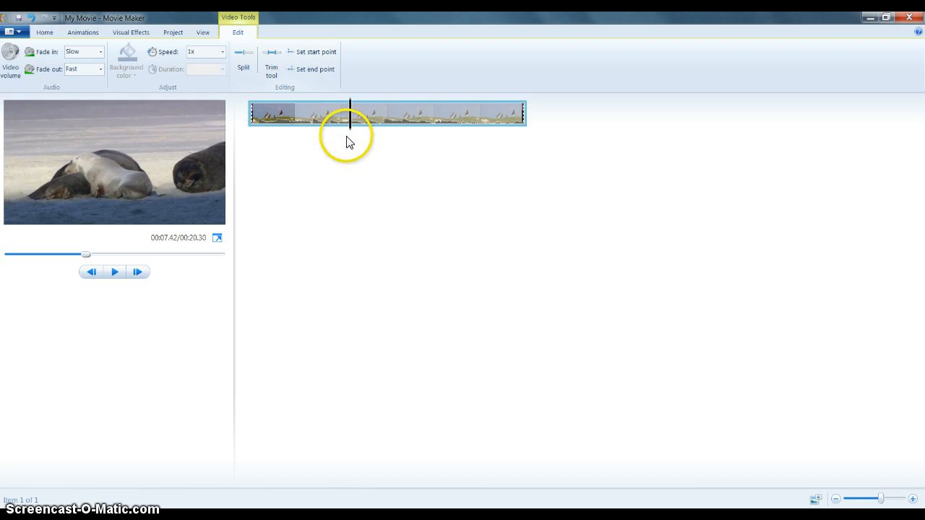
{"action": "left_click_drag", "start_coordinate": [353, 132], "coordinate": [355, 134]}
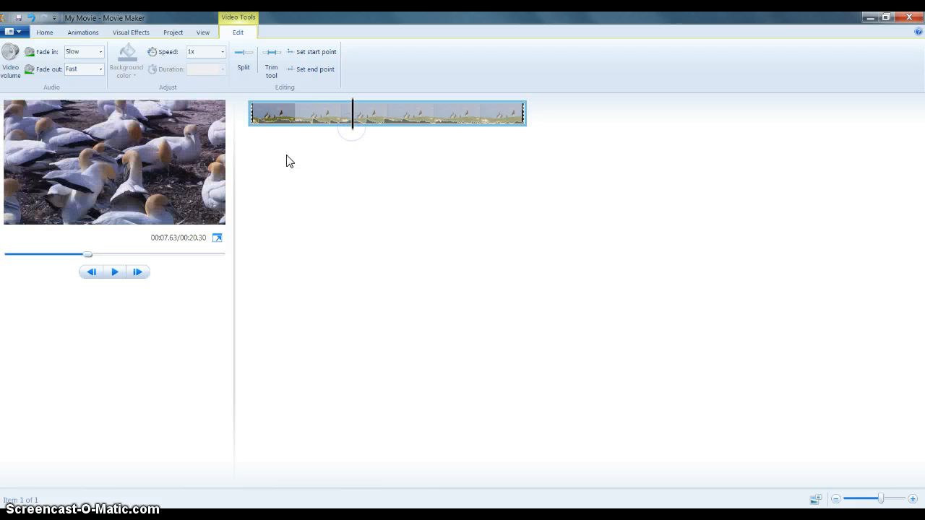
{"action": "left_click", "coordinate": [91, 273]}
{"action": "left_click", "coordinate": [92, 274]}
{"action": "left_click", "coordinate": [92, 273]}
{"action": "left_click", "coordinate": [92, 274]}
{"action": "left_click", "coordinate": [141, 272]}
{"action": "left_click", "coordinate": [140, 272]}
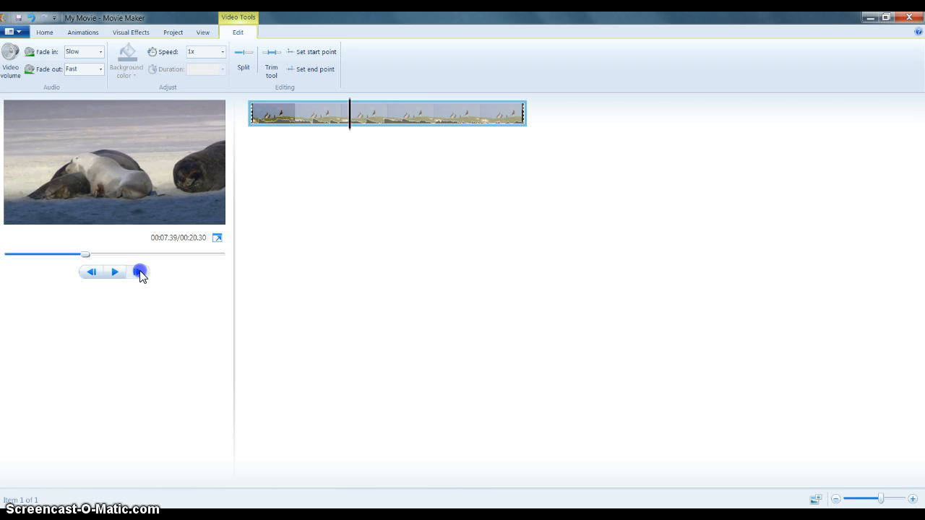
{"action": "left_click", "coordinate": [140, 272]}
{"action": "left_click", "coordinate": [140, 273]}
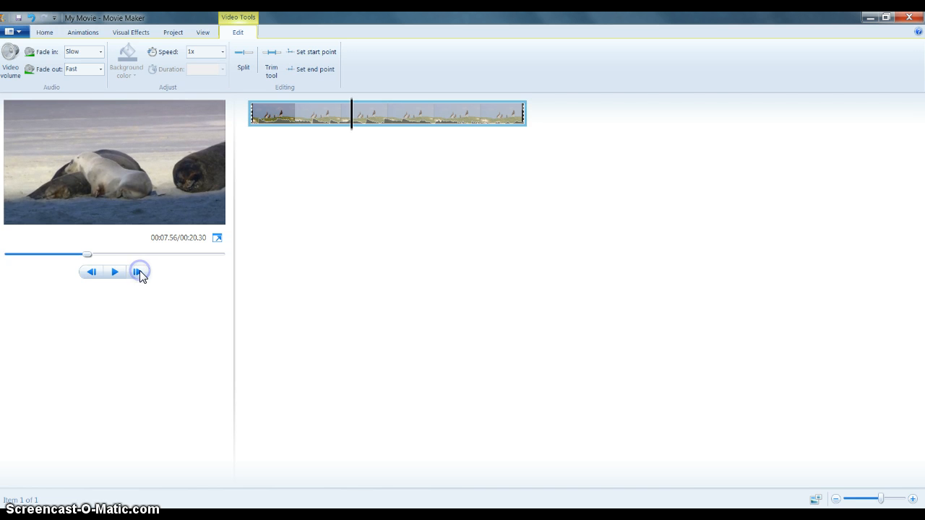
{"action": "left_click", "coordinate": [139, 272]}
{"action": "left_click", "coordinate": [91, 272]}
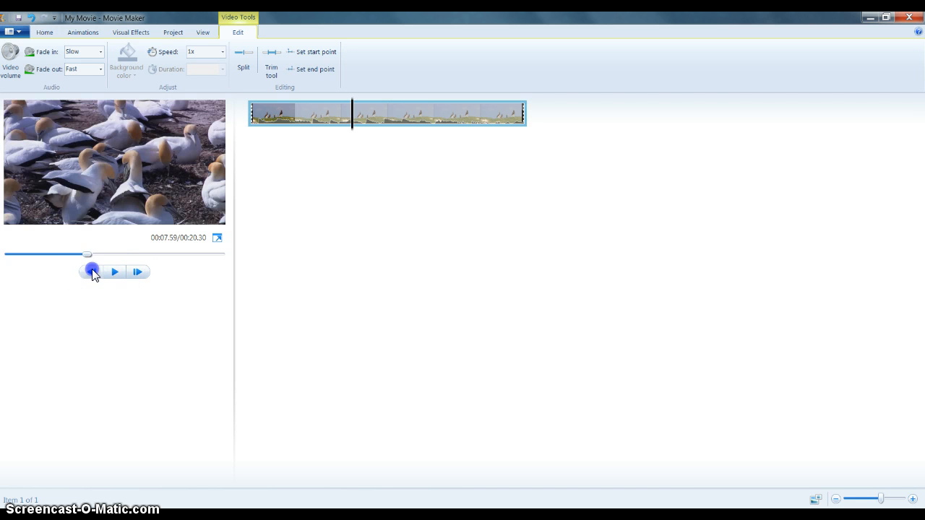
{"action": "left_click", "coordinate": [257, 109]}
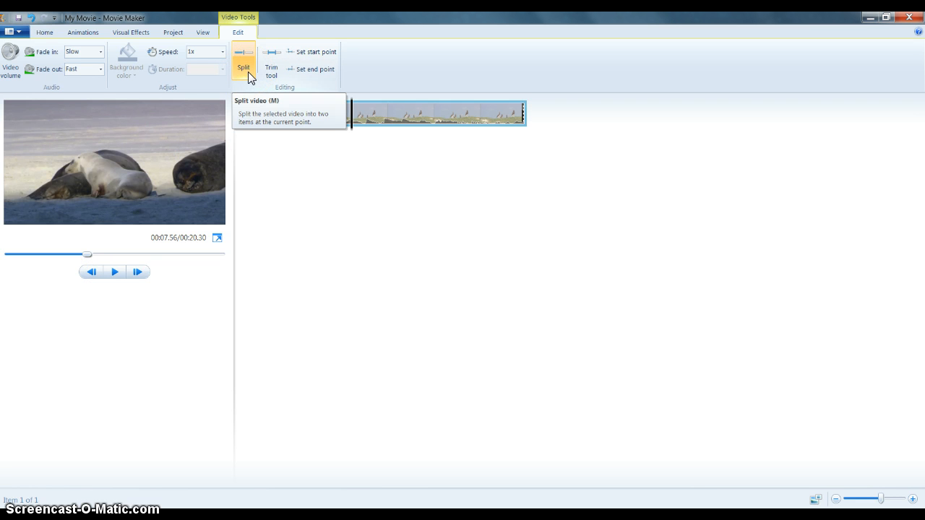
{"action": "left_click", "coordinate": [248, 72]}
{"action": "left_click", "coordinate": [410, 128]}
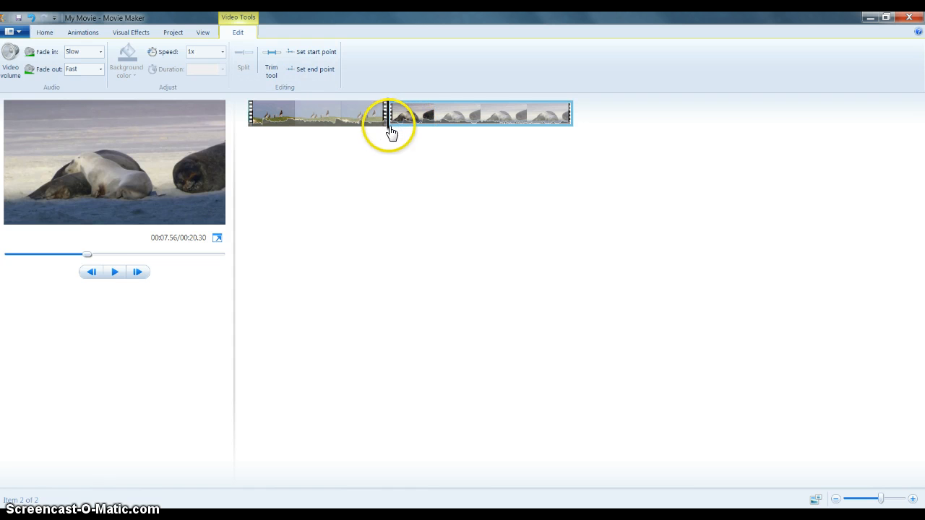
{"action": "left_click", "coordinate": [387, 133]}
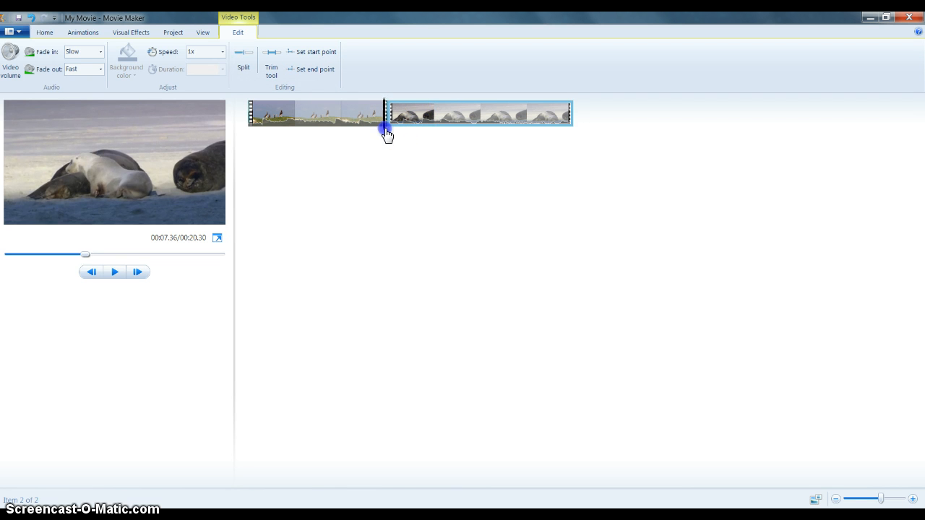
{"action": "left_click", "coordinate": [390, 135]}
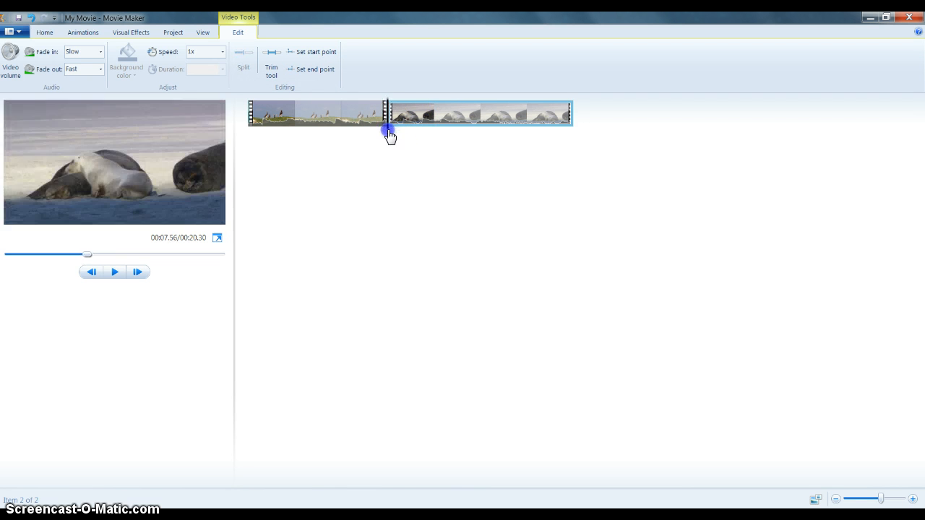
{"action": "mouse_move", "coordinate": [390, 136]}
{"action": "left_mouse_down"}
{"action": "mouse_move", "coordinate": [322, 140]}
{"action": "mouse_move", "coordinate": [376, 133]}
{"action": "mouse_move", "coordinate": [394, 134]}
{"action": "mouse_move", "coordinate": [339, 140]}
{"action": "mouse_move", "coordinate": [423, 145]}
{"action": "mouse_move", "coordinate": [406, 143]}
{"action": "left_mouse_up"}
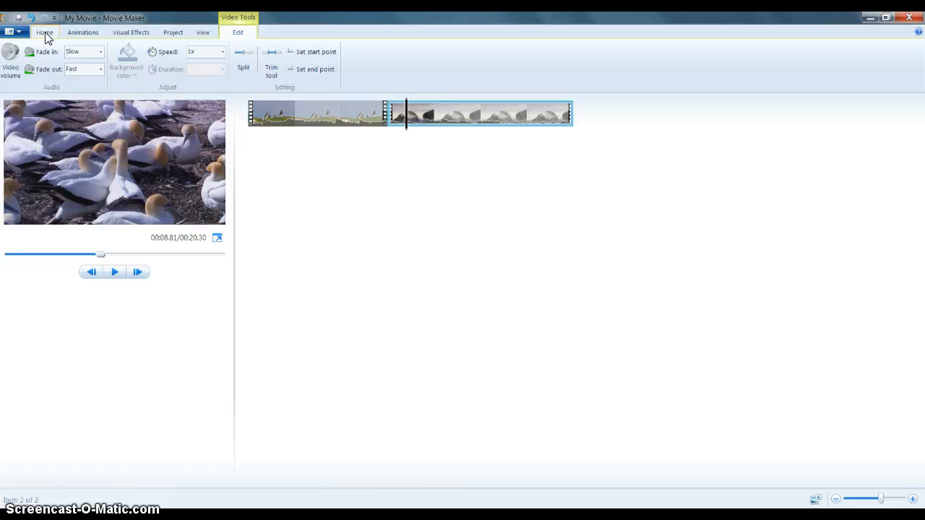
{"action": "left_click", "coordinate": [172, 31]}
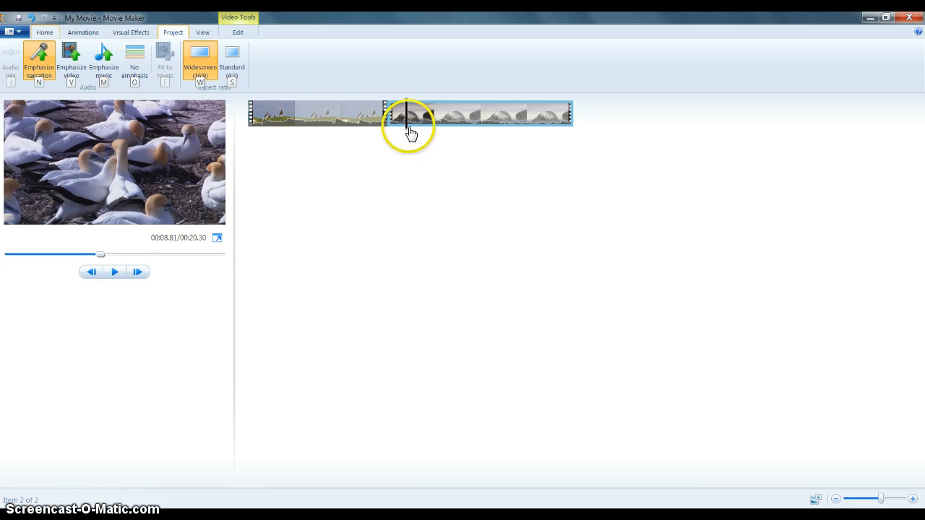
{"action": "left_click", "coordinate": [355, 195]}
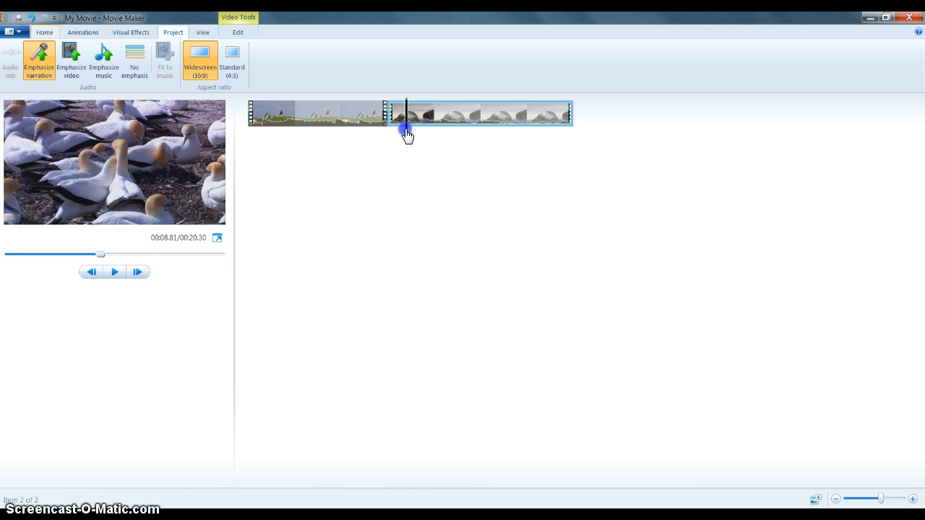
Select the first clip and open the Add Videos and Photos dialog at the Sample Pictures folder
{"action": "left_click_drag", "start_coordinate": [407, 136], "coordinate": [381, 131]}
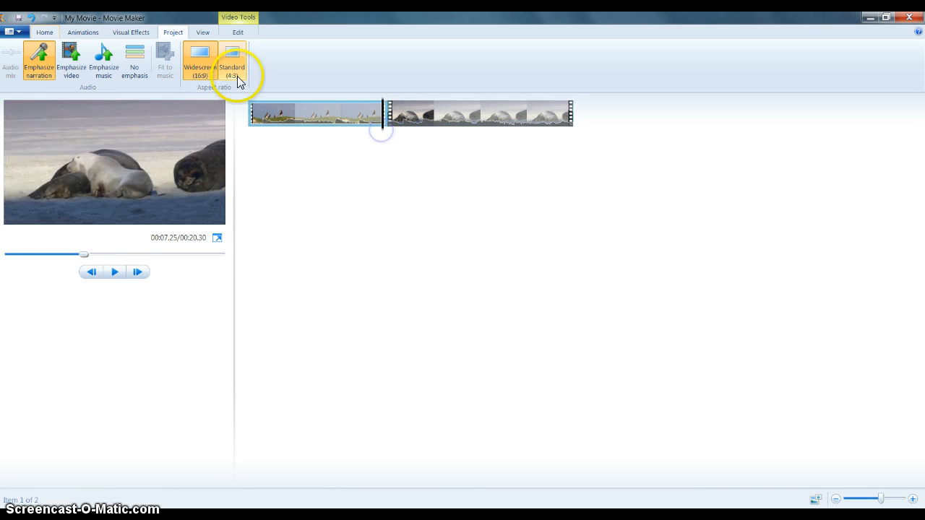
{"action": "left_click", "coordinate": [46, 34]}
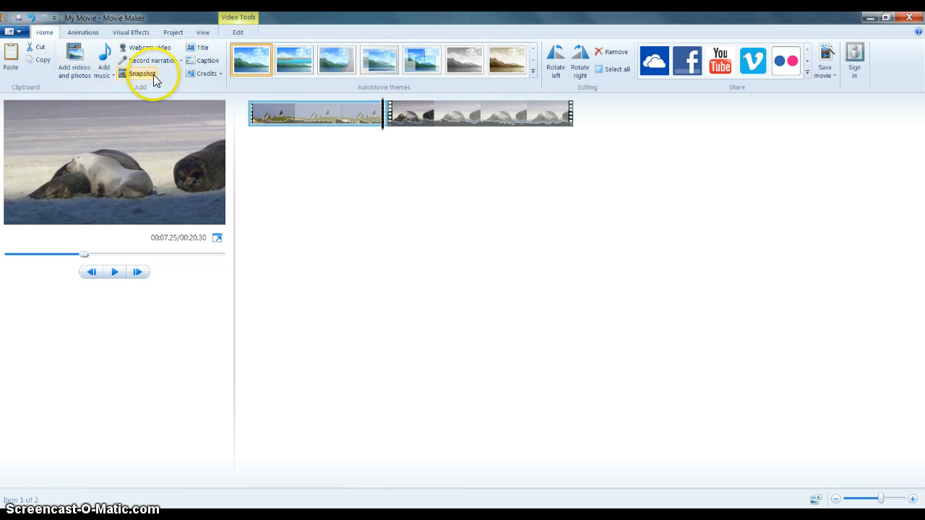
{"action": "left_click", "coordinate": [82, 67]}
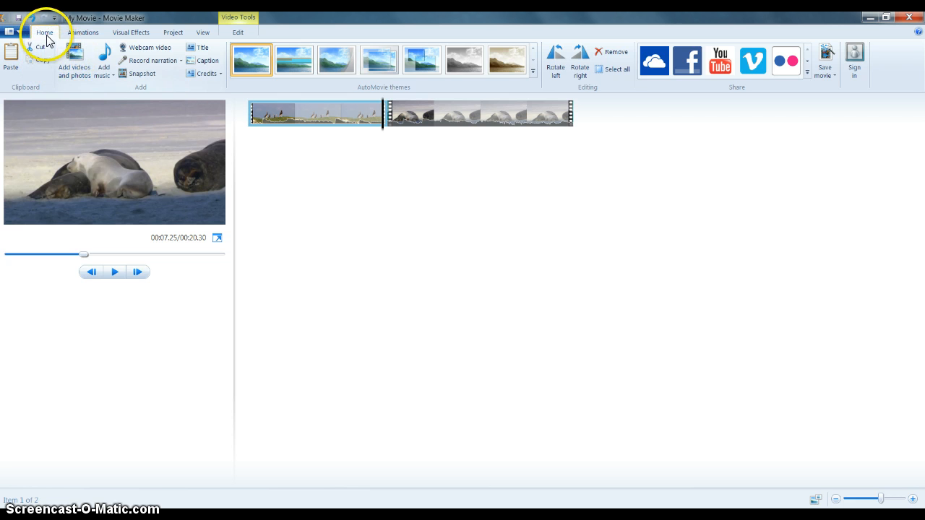
{"action": "left_click", "coordinate": [73, 51]}
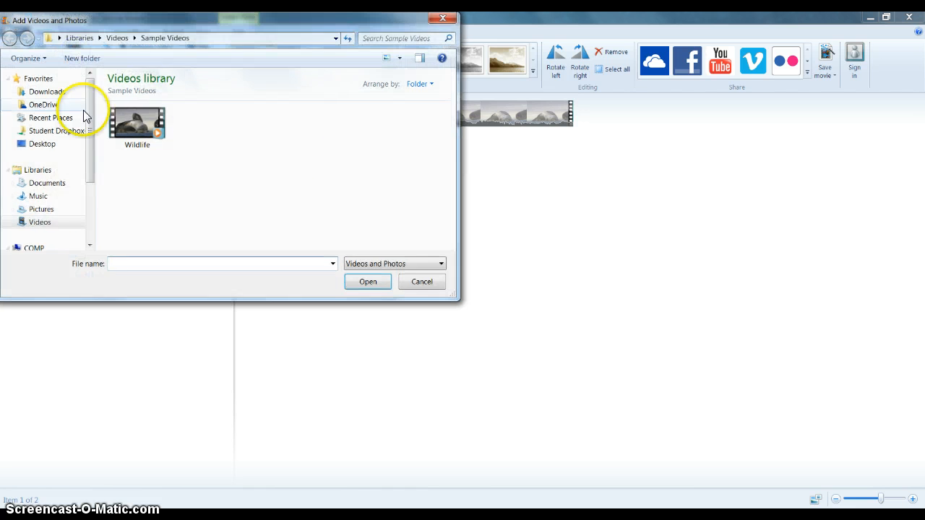
{"action": "left_click", "coordinate": [54, 207]}
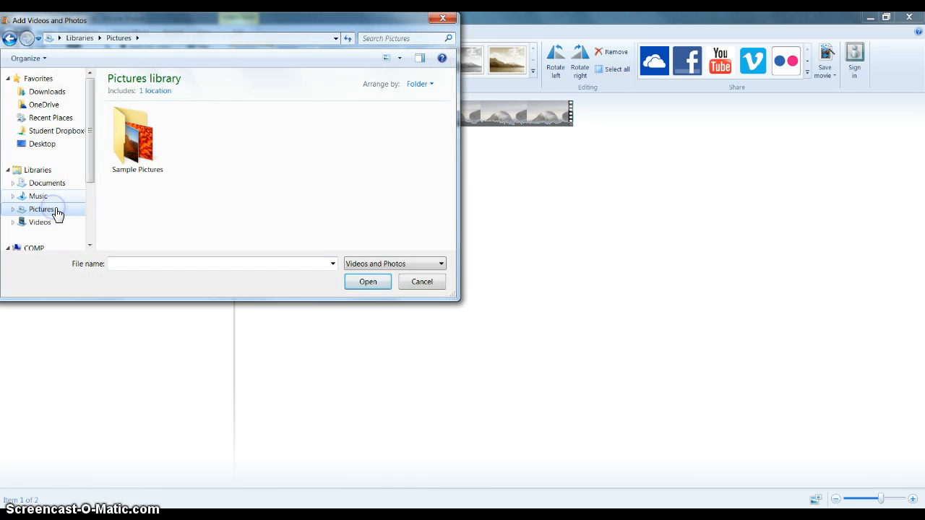
{"action": "left_click", "coordinate": [134, 148]}
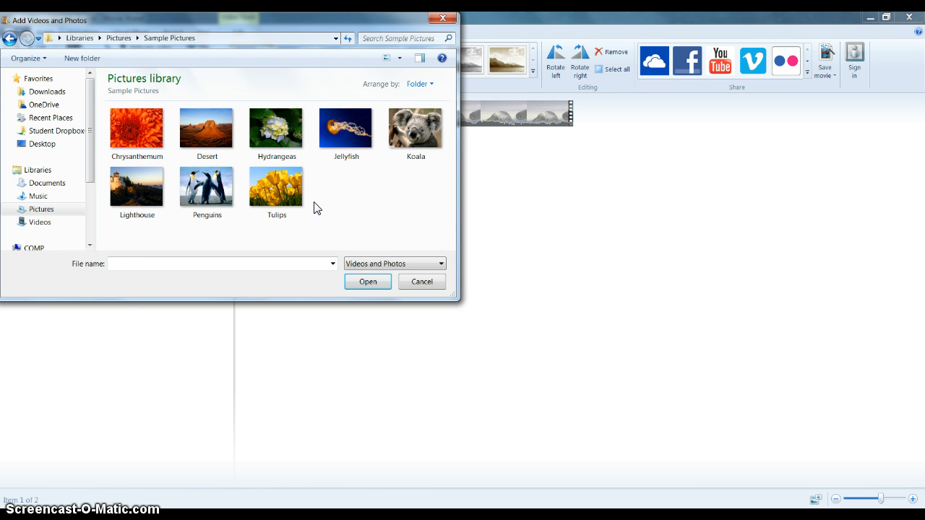
Insert the Jellyfish, Koala and Penguins sample pictures after the first clip
{"action": "left_click", "coordinate": [224, 146]}
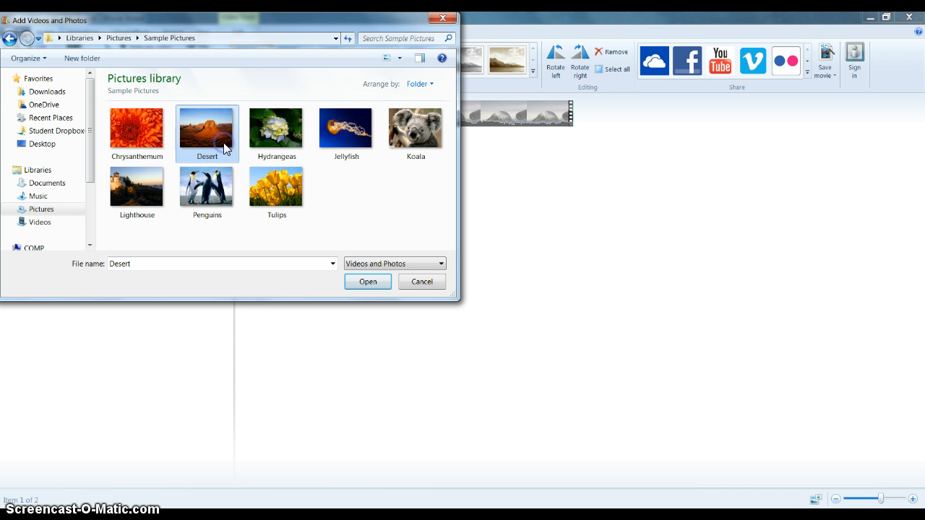
{"action": "left_click", "coordinate": [272, 180]}
{"action": "left_click", "coordinate": [236, 185]}
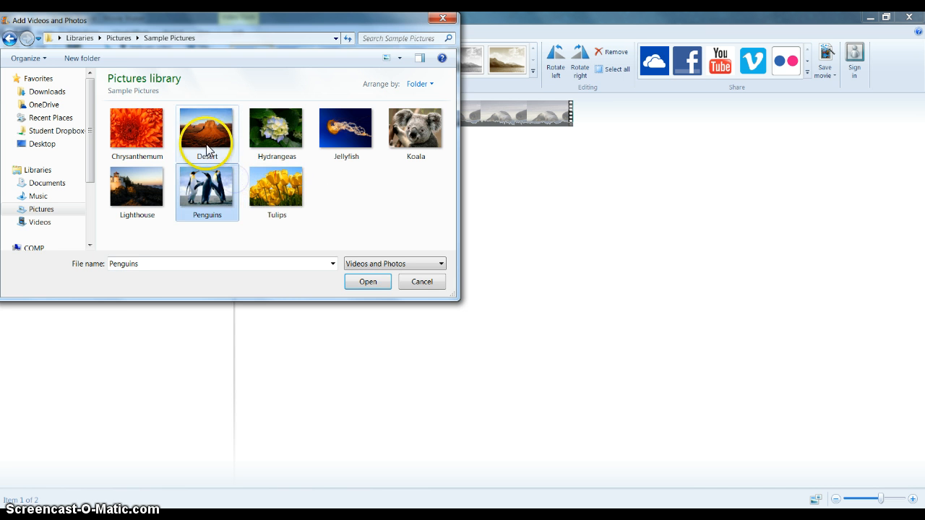
{"action": "left_click", "coordinate": [206, 145]}
{"action": "left_click", "coordinate": [152, 144]}
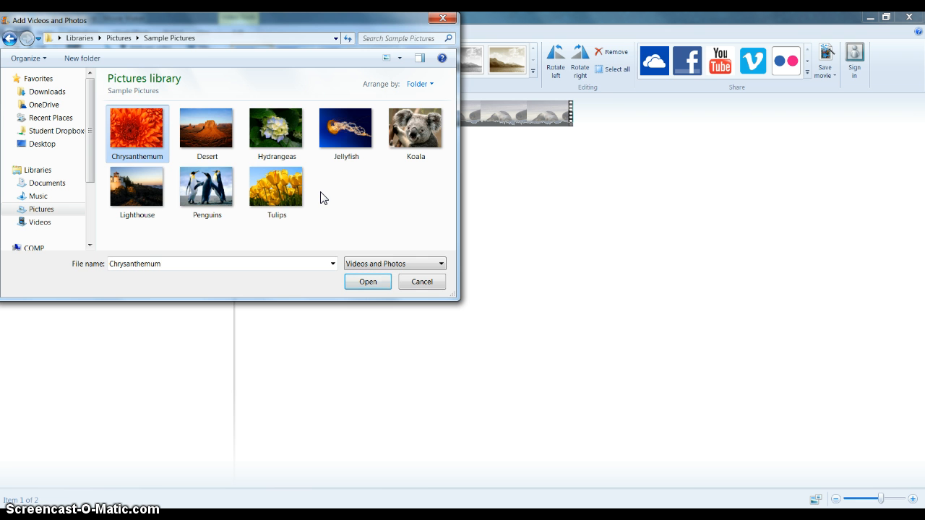
{"action": "left_click", "coordinate": [291, 188]}
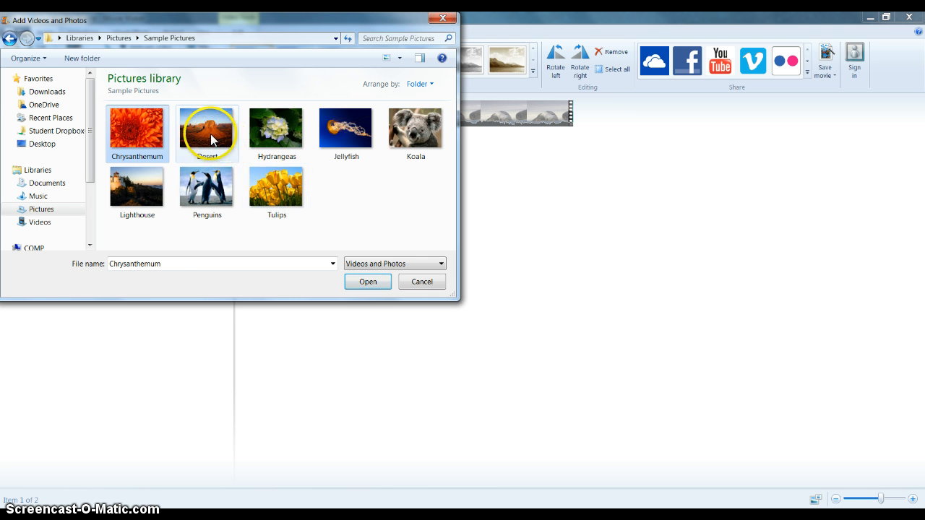
{"action": "left_click", "coordinate": [213, 134], "text": "ctrl"}
{"action": "left_click", "coordinate": [343, 146], "text": "ctrl"}
{"action": "left_click", "coordinate": [275, 198], "text": "ctrl"}
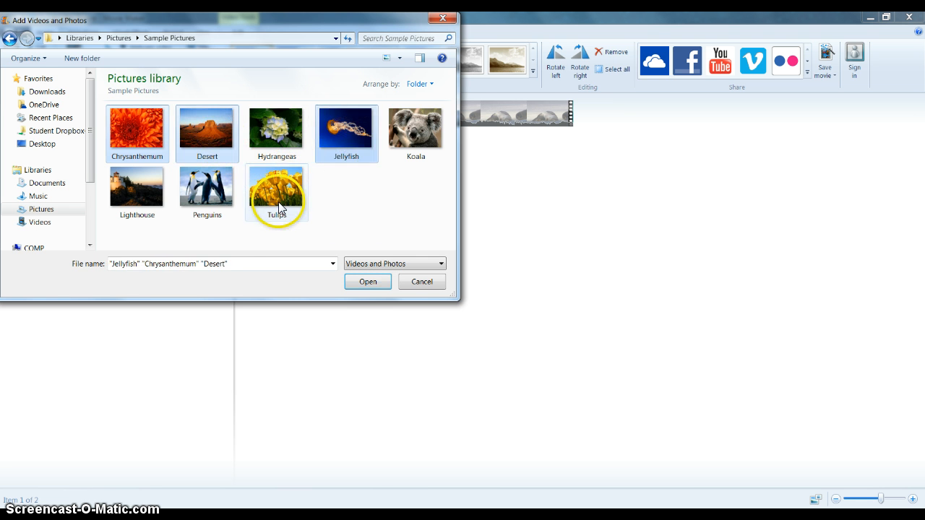
{"action": "left_click", "coordinate": [281, 208], "text": "ctrl"}
{"action": "left_click", "coordinate": [214, 153], "text": "ctrl"}
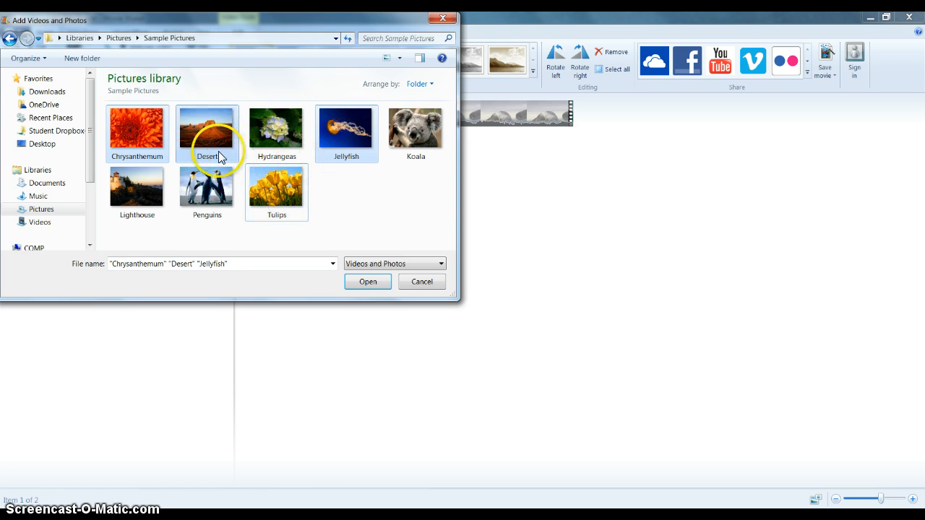
{"action": "left_click", "coordinate": [140, 155], "text": "ctrl"}
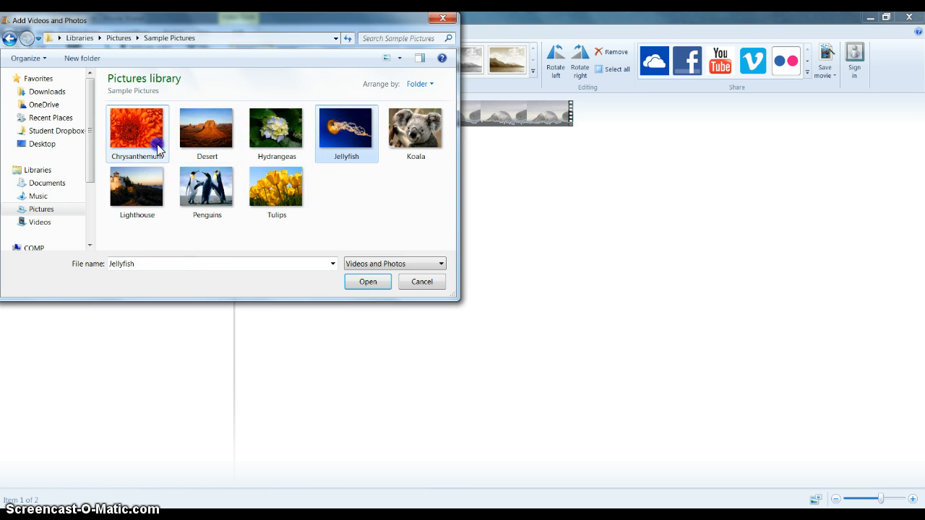
{"action": "left_click", "coordinate": [334, 142]}
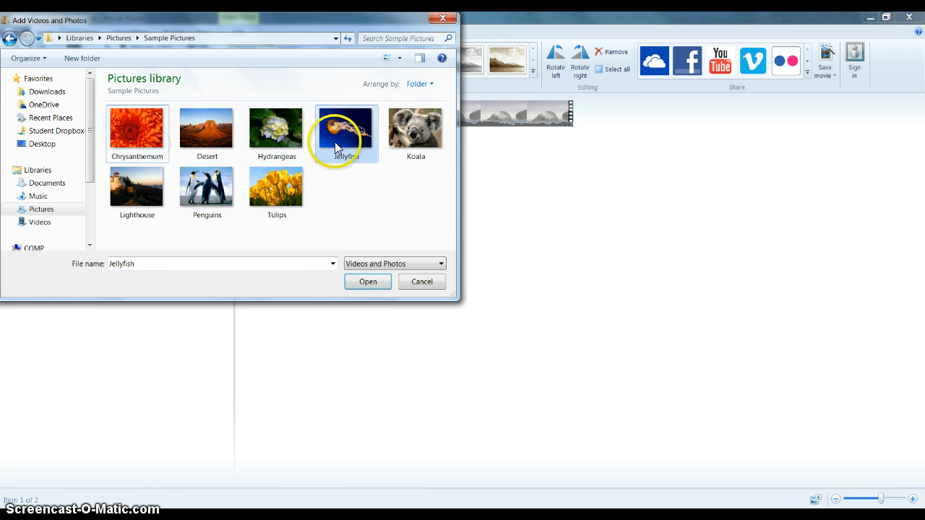
{"action": "left_click", "coordinate": [414, 126], "text": "ctrl"}
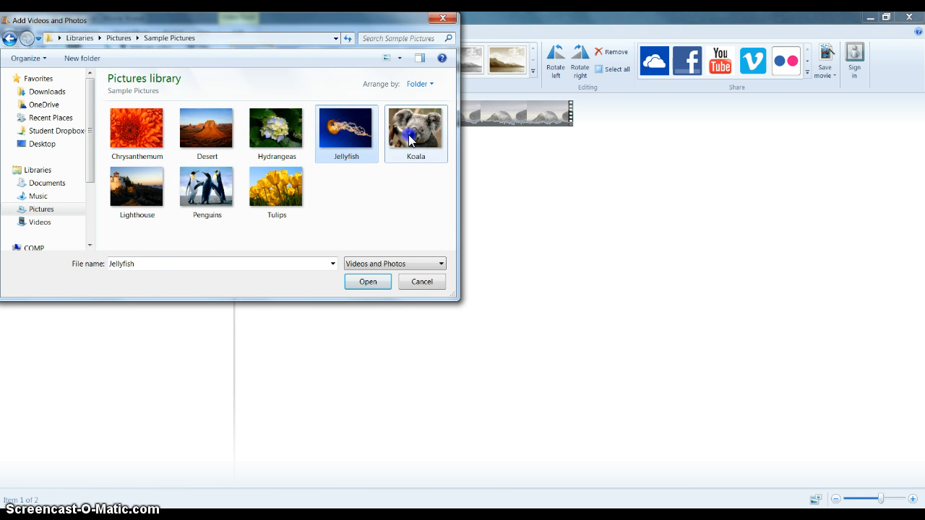
{"action": "left_click", "coordinate": [207, 203], "text": "ctrl"}
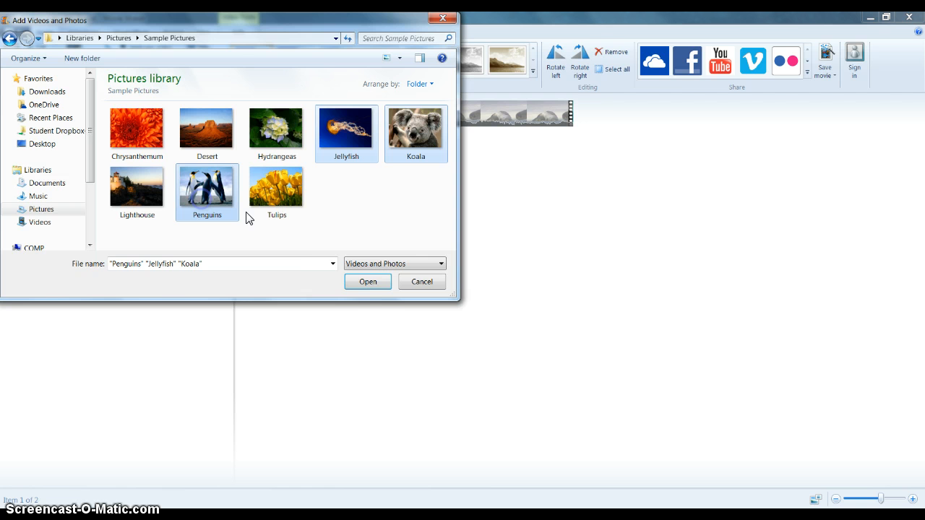
{"action": "left_click", "coordinate": [365, 281]}
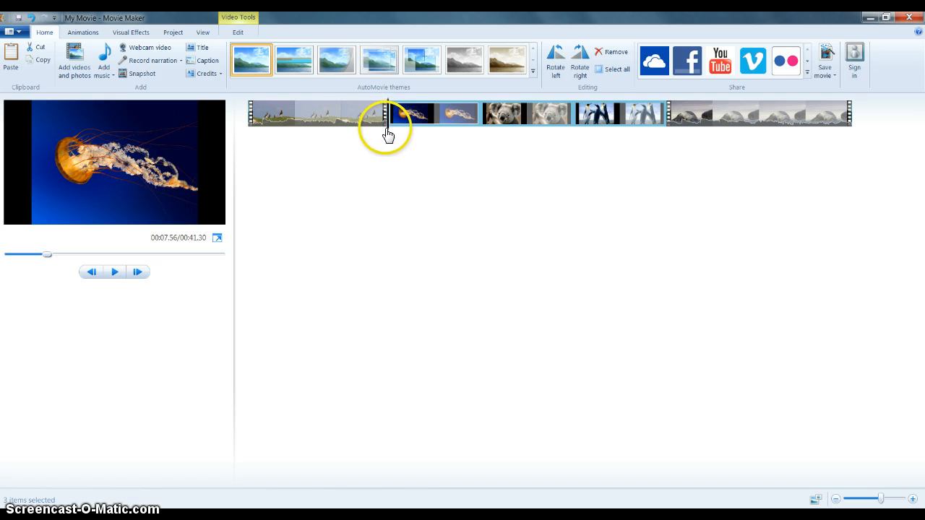
Move through the storyboard to review the inserted pictures and check the Jellyfish item's details
{"action": "left_click_drag", "start_coordinate": [388, 136], "coordinate": [699, 153]}
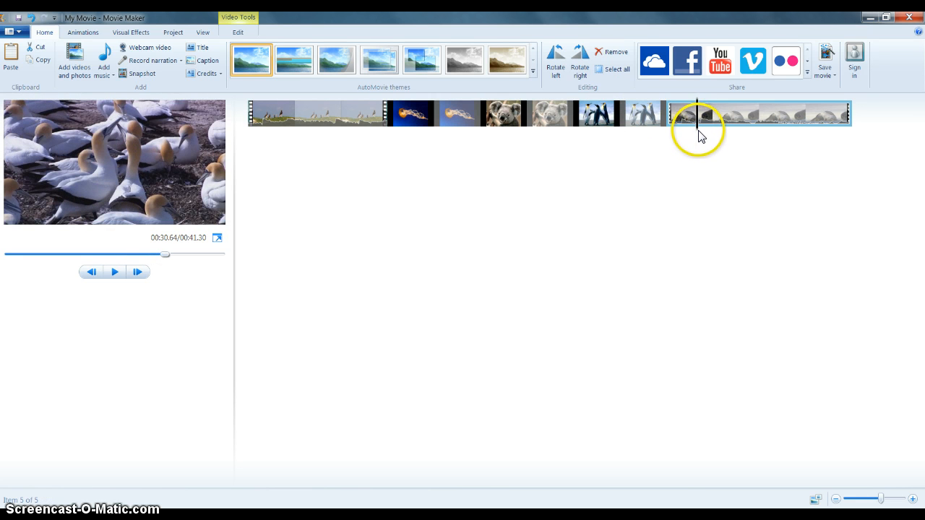
{"action": "left_click_drag", "start_coordinate": [698, 134], "coordinate": [453, 163]}
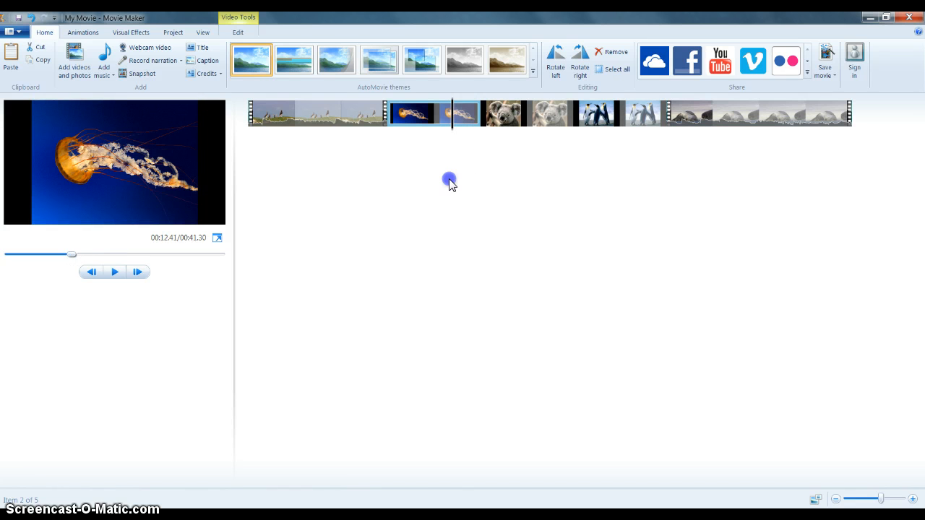
{"action": "left_click", "coordinate": [432, 143]}
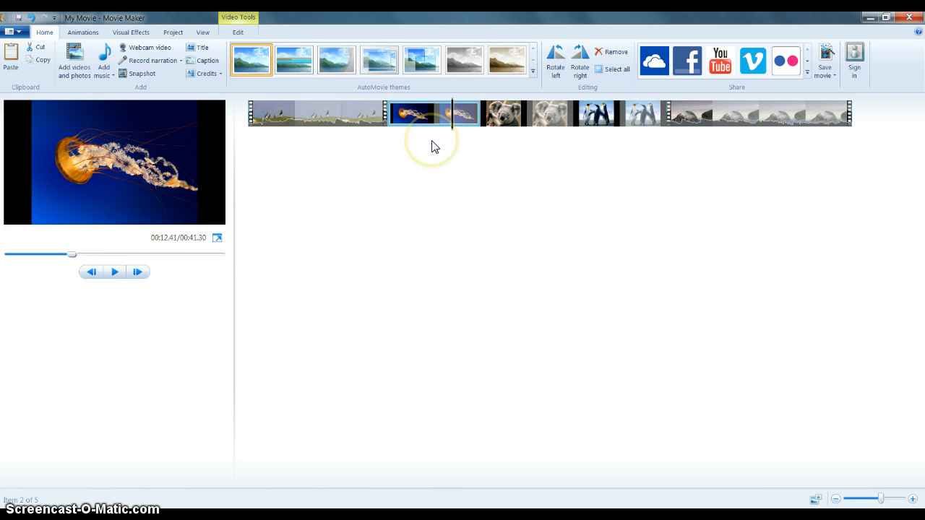
{"action": "left_click", "coordinate": [429, 129]}
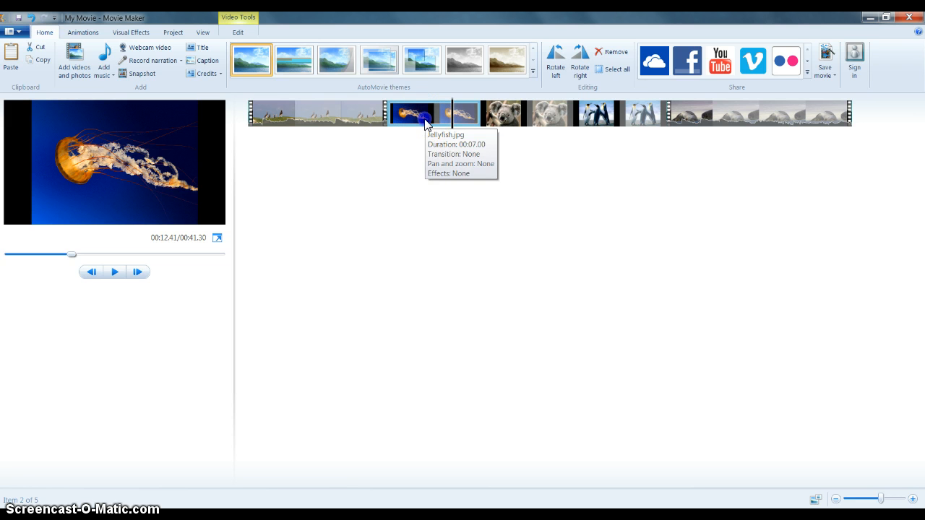
{"action": "left_click", "coordinate": [424, 124]}
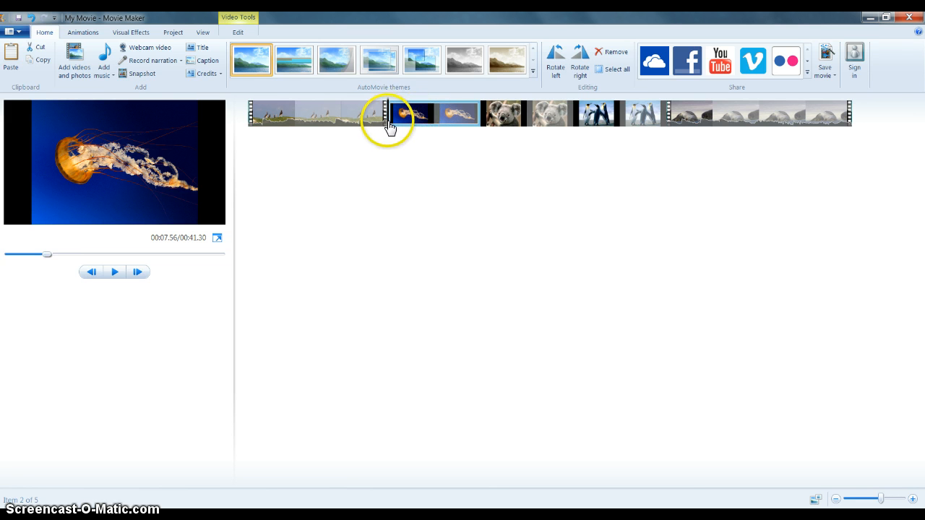
Set the Jellyfish picture's duration to 3.00 seconds
{"action": "left_click_drag", "start_coordinate": [389, 132], "coordinate": [426, 138]}
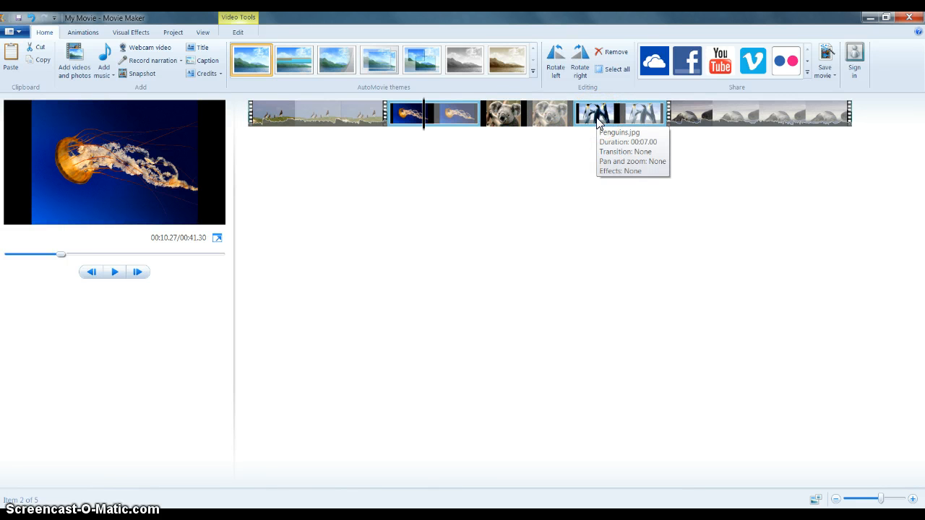
{"action": "left_click", "coordinate": [434, 118]}
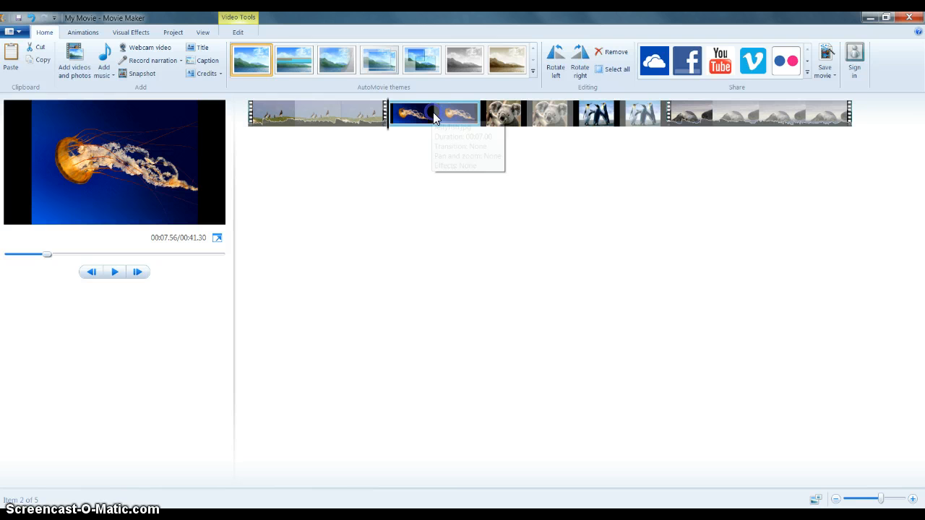
{"action": "left_click", "coordinate": [243, 29]}
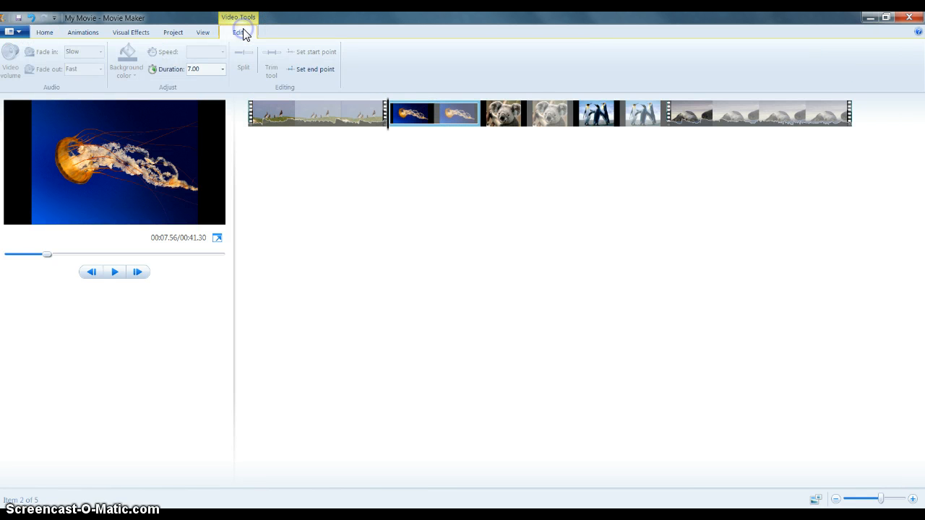
{"action": "left_click", "coordinate": [222, 69]}
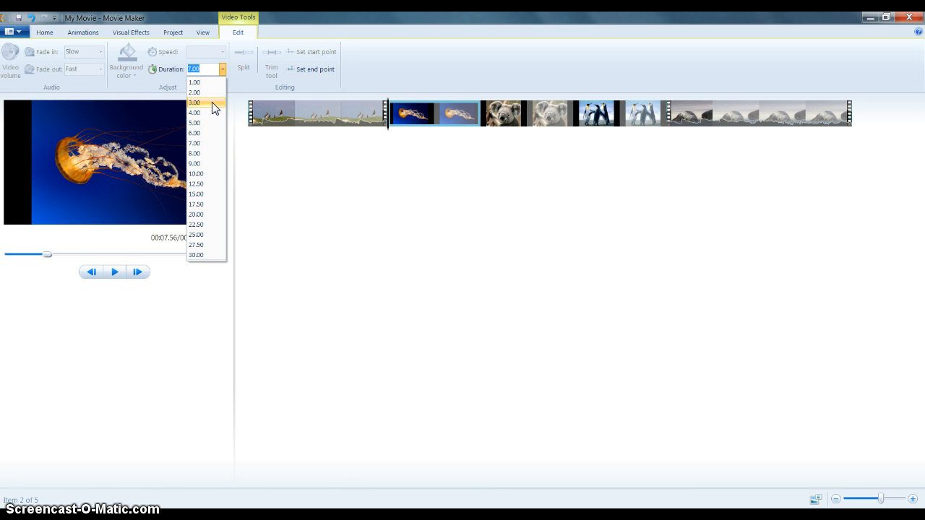
{"action": "left_click", "coordinate": [212, 104]}
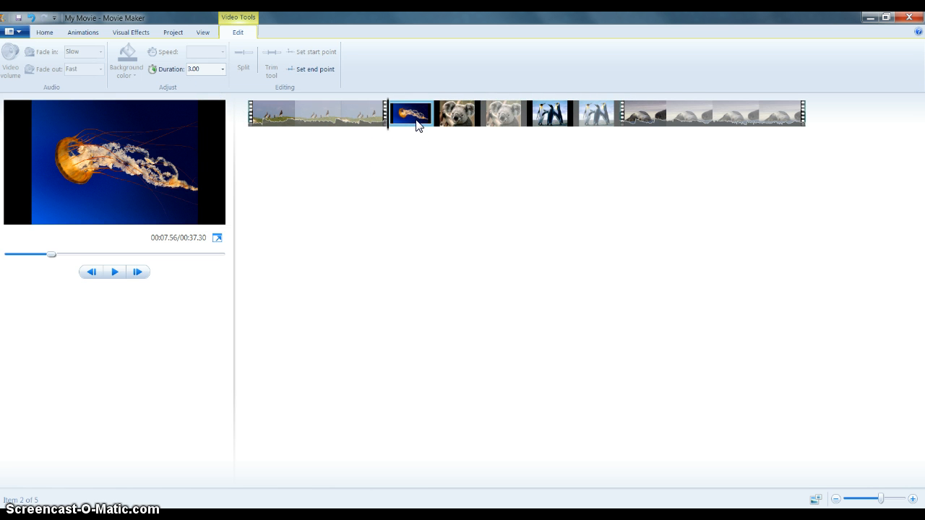
Select the three inserted pictures together and set their duration to 3.00 seconds
{"action": "left_click", "coordinate": [455, 126]}
{"action": "left_click", "coordinate": [562, 121], "text": "shift"}
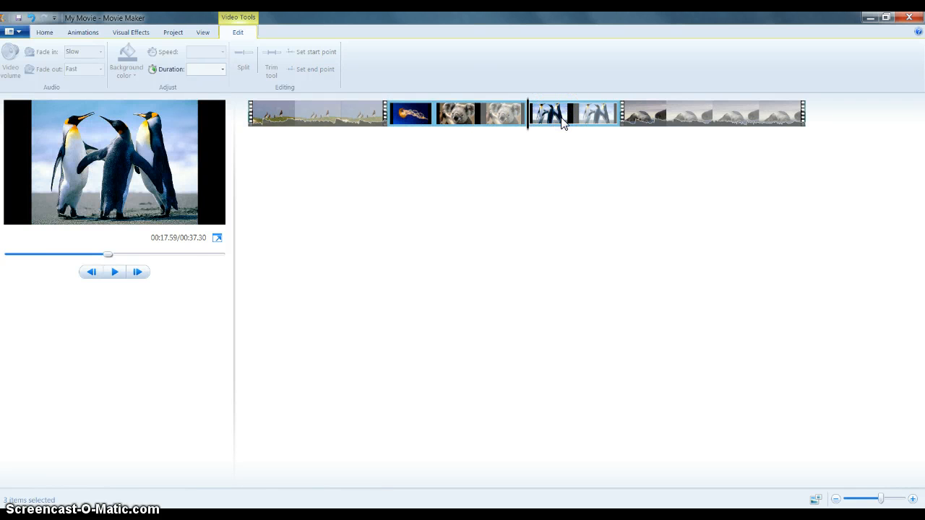
{"action": "left_click", "coordinate": [224, 70]}
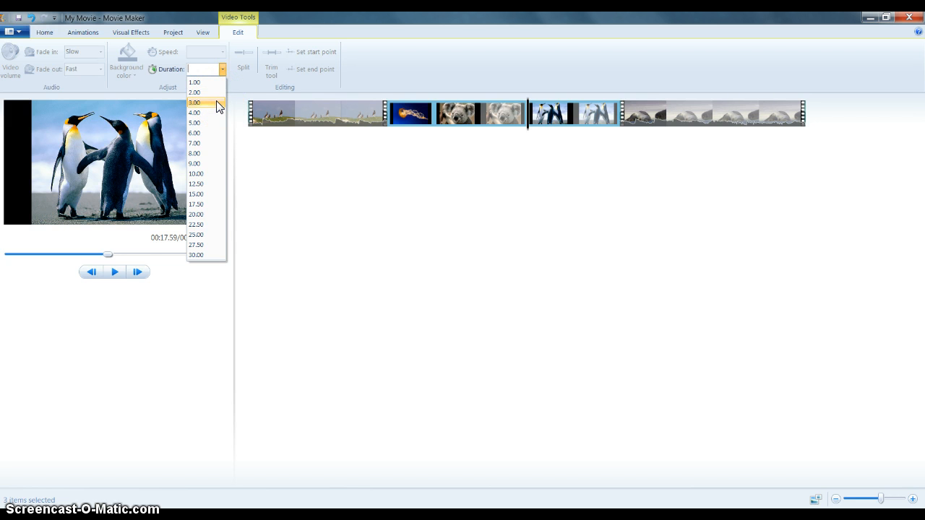
{"action": "left_click", "coordinate": [217, 103]}
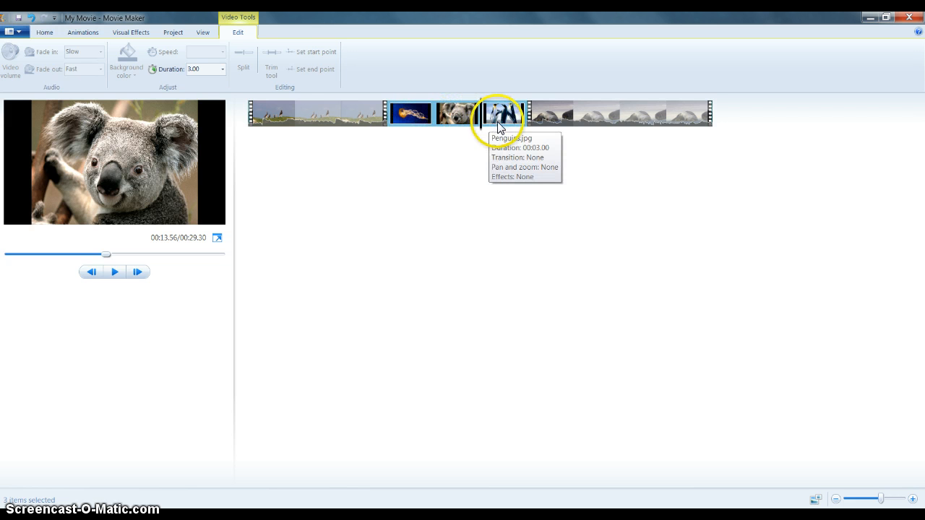
Apply the Crossfade transition from the Dissolves group to the Jellyfish picture
{"action": "left_click", "coordinate": [413, 122]}
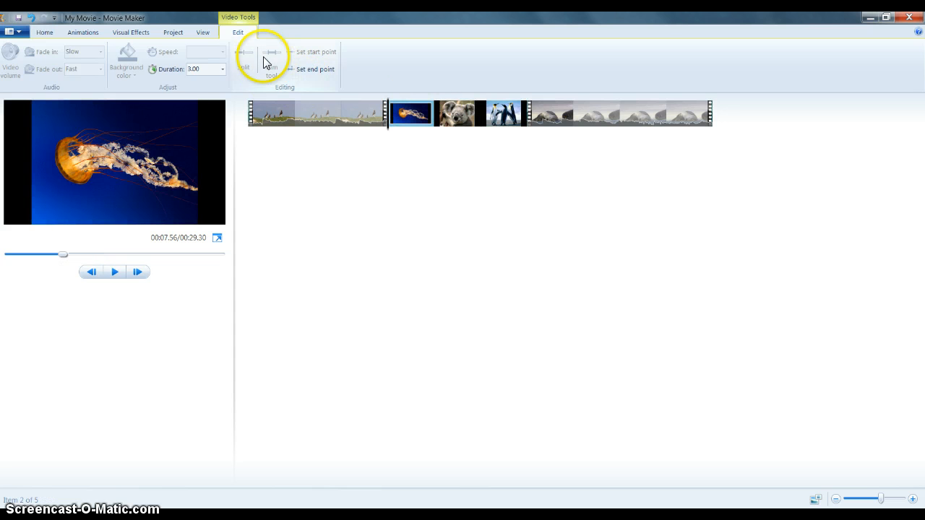
{"action": "left_click", "coordinate": [86, 34]}
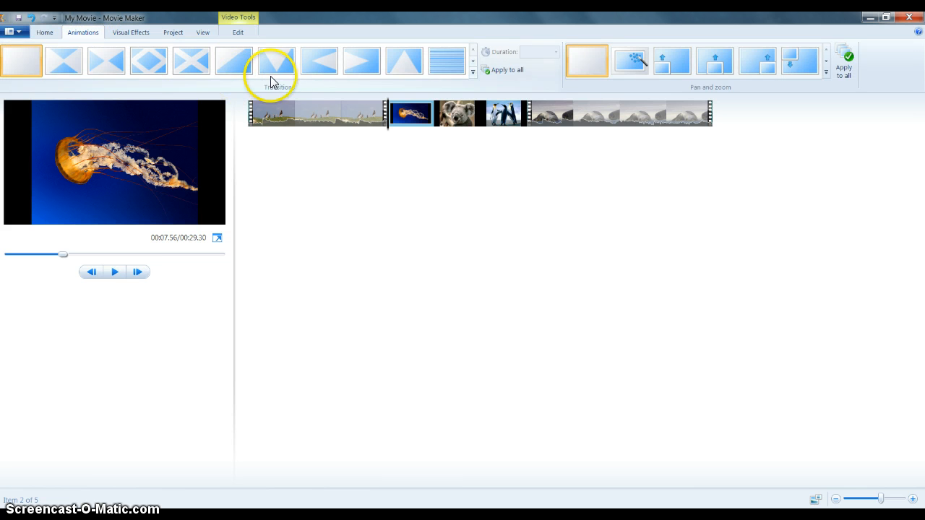
{"action": "left_click", "coordinate": [359, 72]}
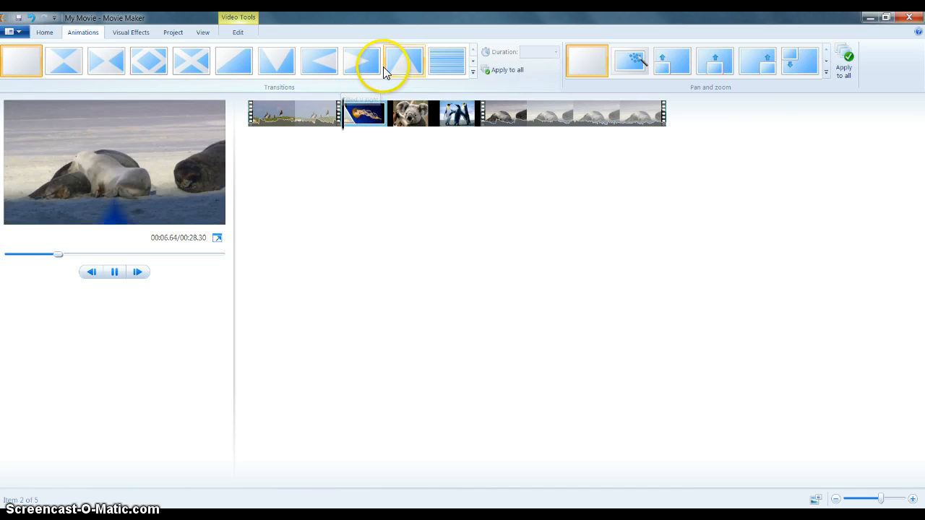
{"action": "left_click", "coordinate": [472, 74]}
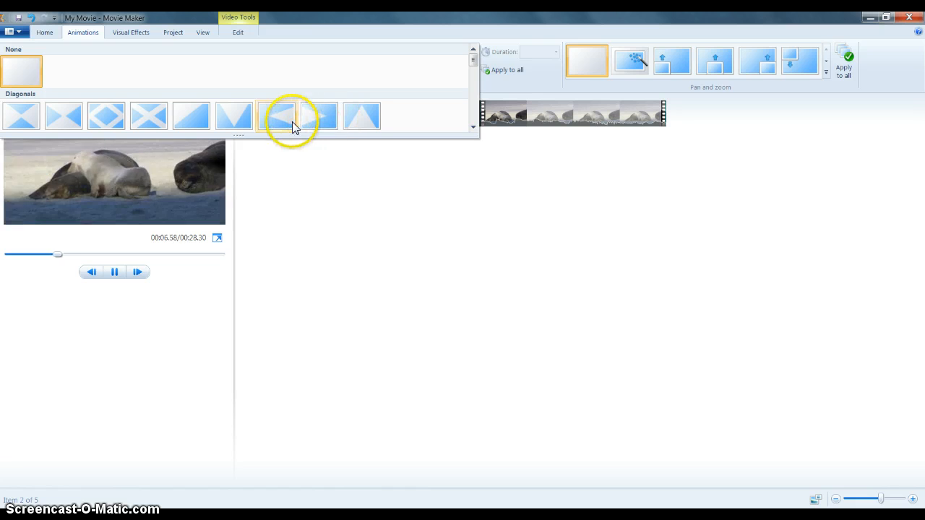
{"action": "left_click_drag", "start_coordinate": [473, 63], "coordinate": [478, 76]}
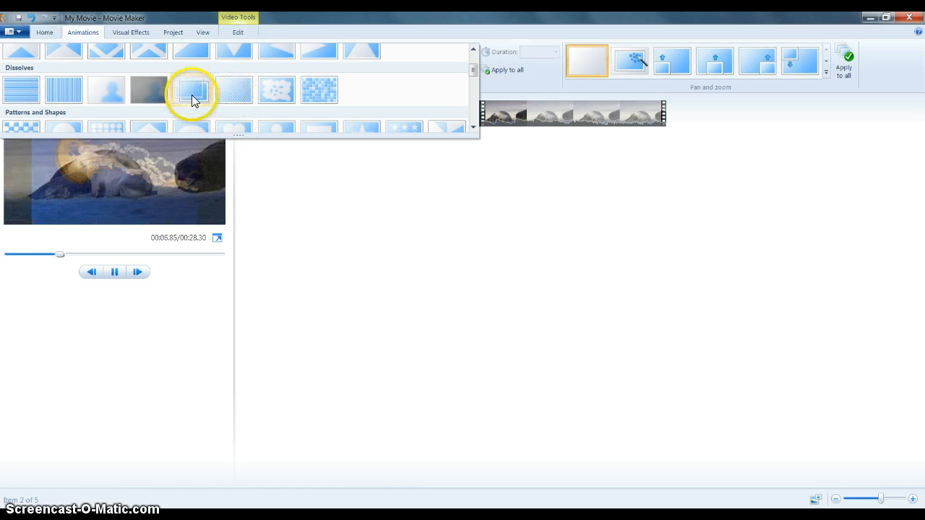
{"action": "left_click", "coordinate": [191, 96]}
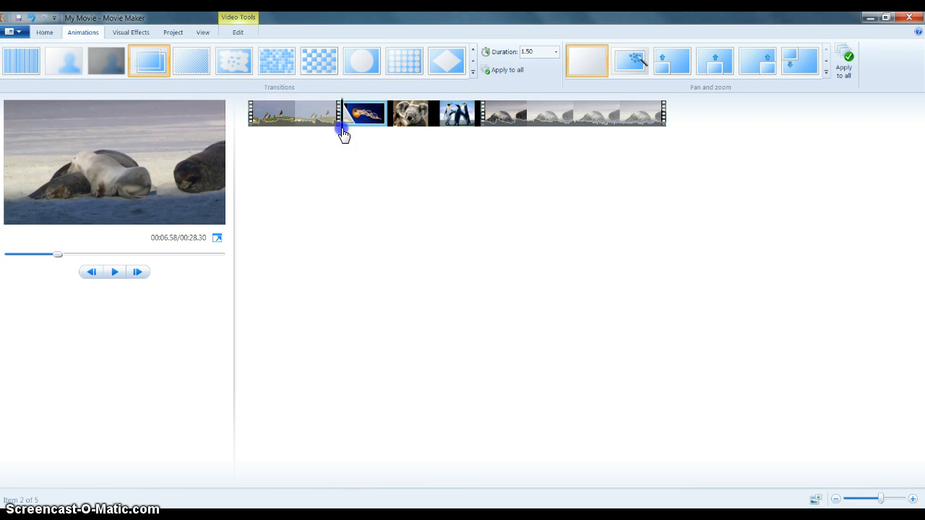
Apply the Crossfade transition to all items and scrub through the storyboard to preview it
{"action": "left_click", "coordinate": [335, 134]}
{"action": "left_click_drag", "start_coordinate": [335, 134], "coordinate": [381, 138]}
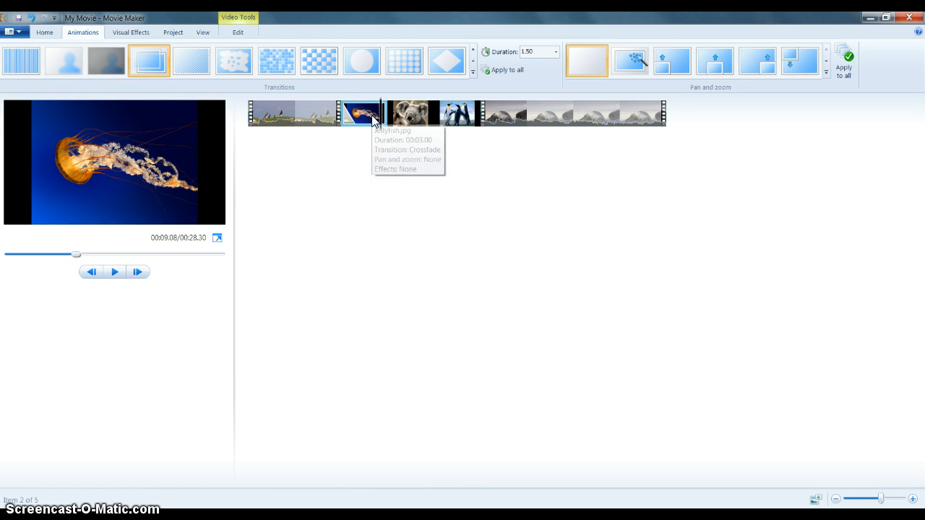
{"action": "left_click", "coordinate": [491, 69]}
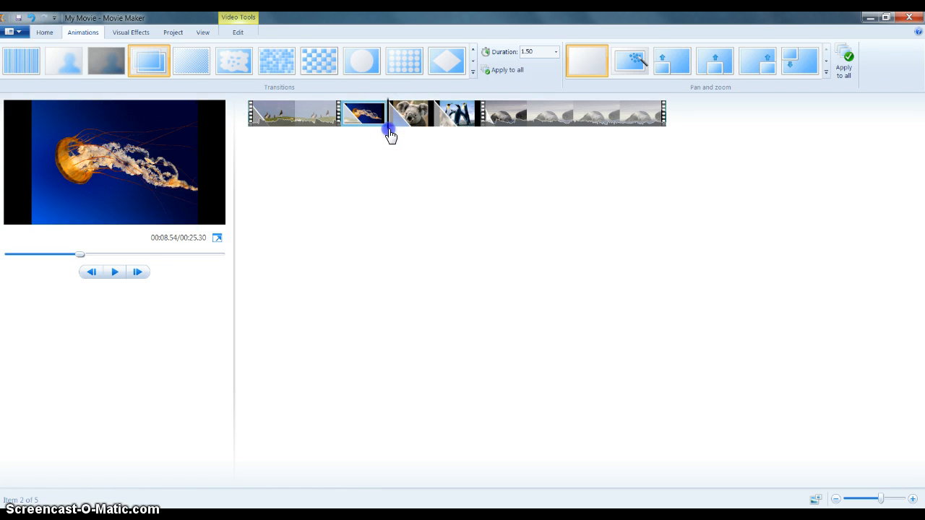
{"action": "left_click_drag", "start_coordinate": [386, 132], "coordinate": [412, 136]}
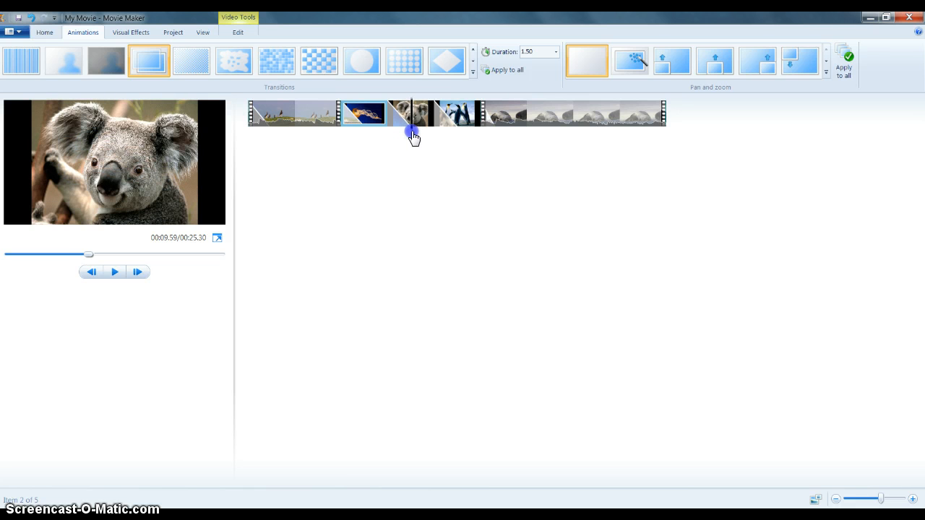
{"action": "left_click_drag", "start_coordinate": [412, 138], "coordinate": [412, 142]}
{"action": "left_click_drag", "start_coordinate": [425, 152], "coordinate": [423, 152]}
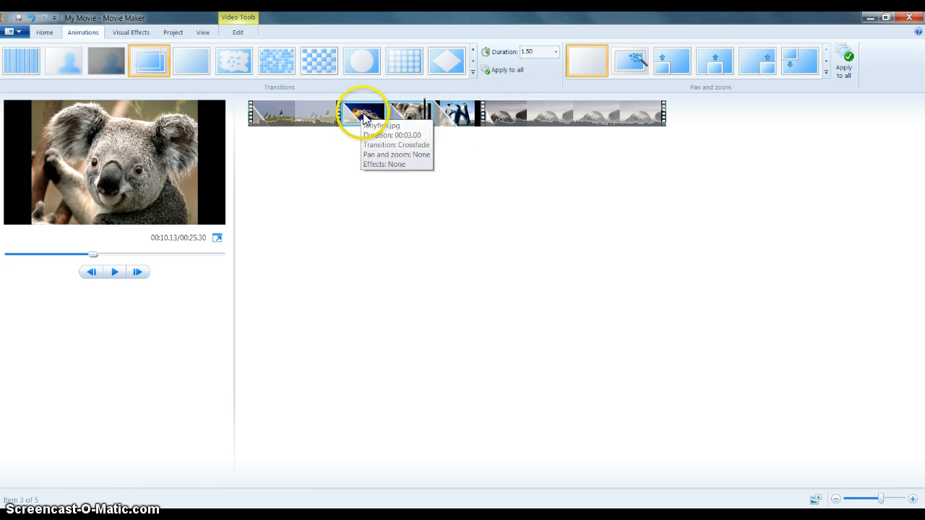
Set the Koala picture's transition duration to 0.50 and try applying it to all items
{"action": "left_click", "coordinate": [555, 52]}
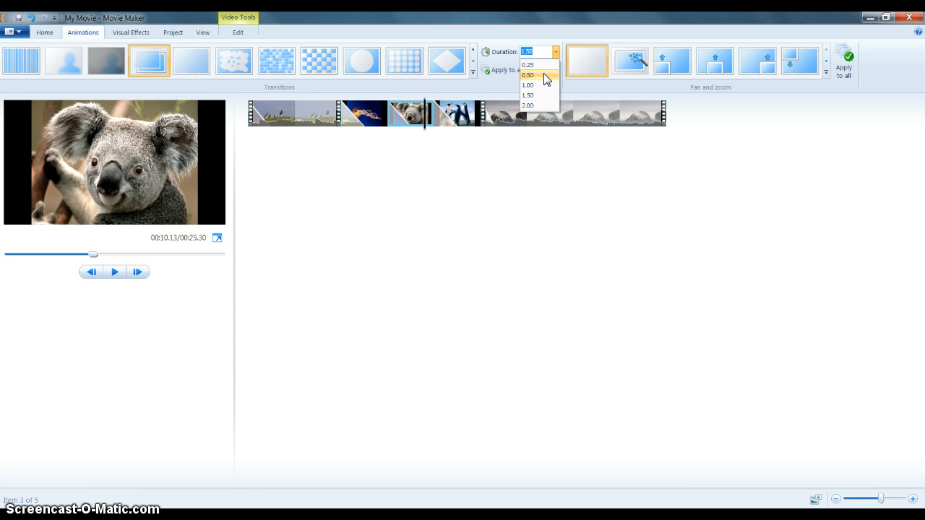
{"action": "left_click", "coordinate": [546, 76]}
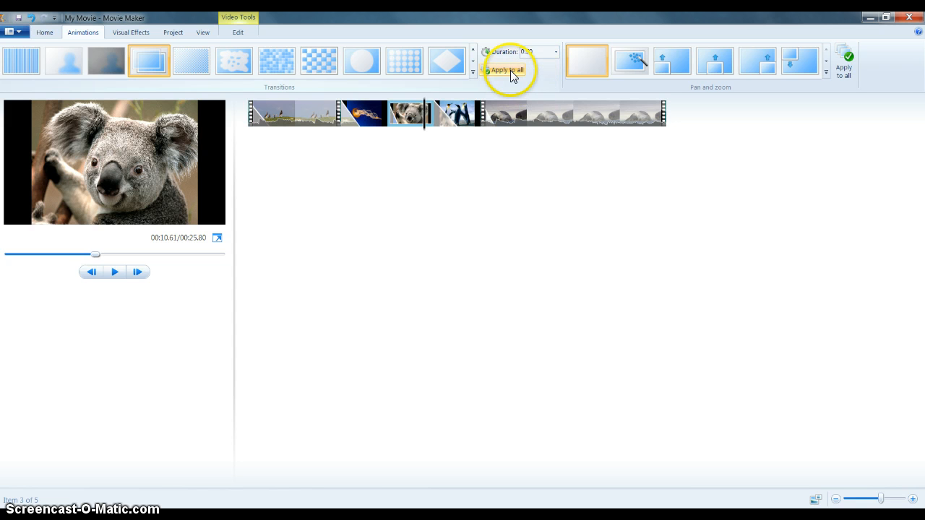
{"action": "left_click", "coordinate": [399, 122]}
{"action": "left_click", "coordinate": [495, 71]}
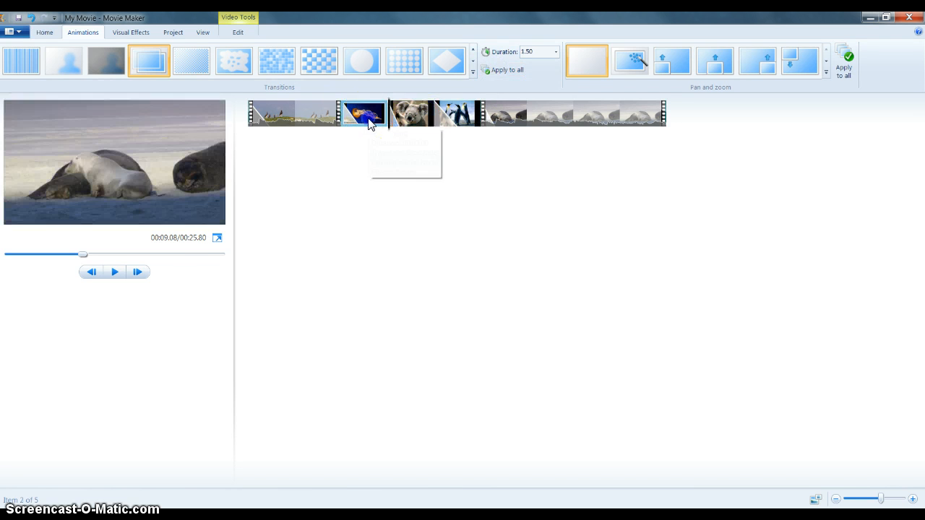
Select all five storyboard items and set their transition duration to 0.50 seconds
{"action": "left_click", "coordinate": [318, 123]}
{"action": "left_click", "coordinate": [537, 120], "text": "shift"}
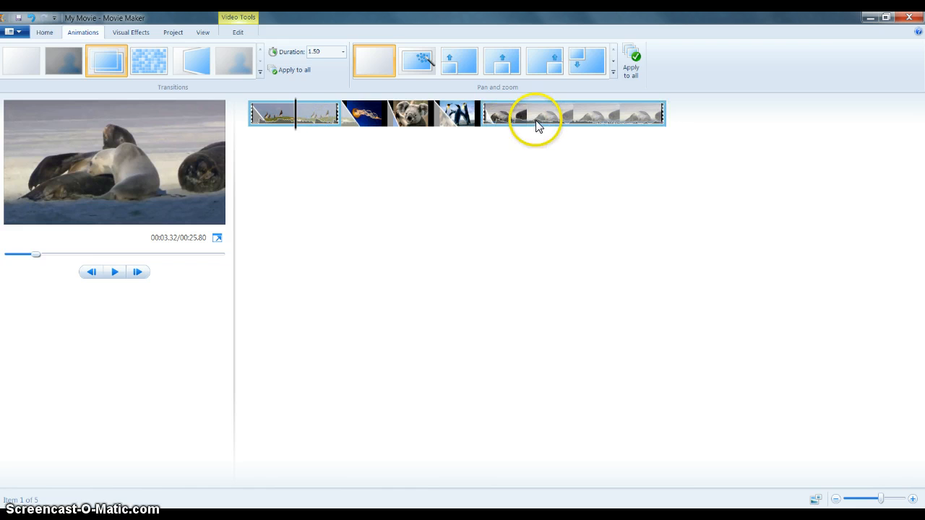
{"action": "left_click", "coordinate": [495, 62]}
{"action": "left_click", "coordinate": [554, 54]}
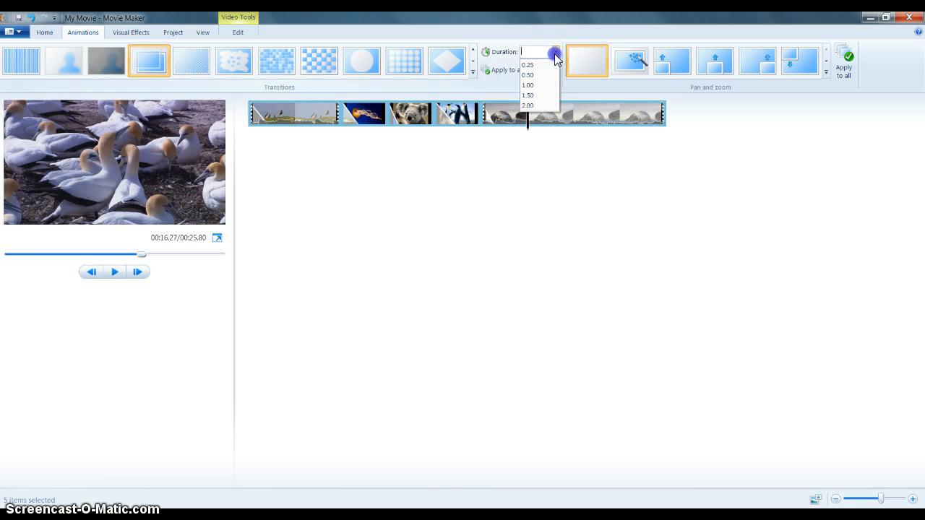
{"action": "left_click", "coordinate": [544, 77]}
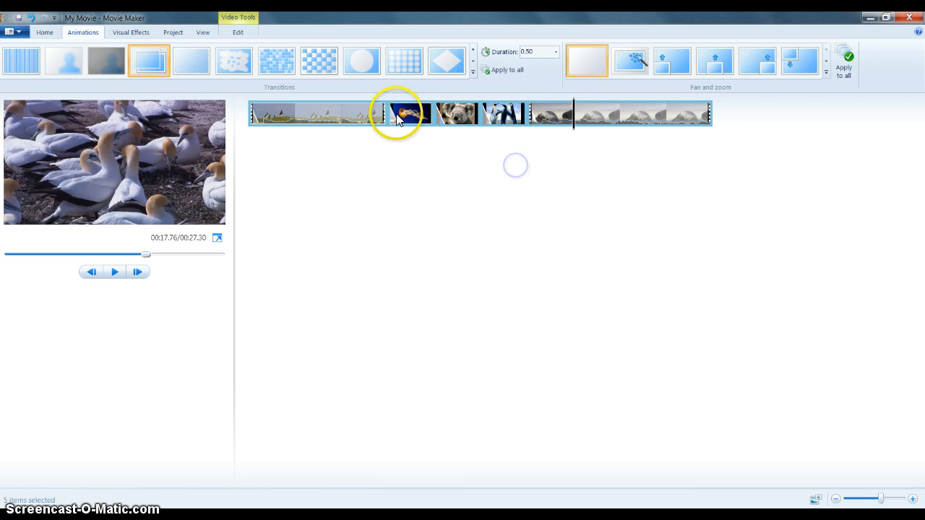
Apply a rotating zoom-in pan and zoom effect to the Jellyfish picture
{"action": "left_click_drag", "start_coordinate": [573, 124], "coordinate": [537, 140]}
{"action": "left_click", "coordinate": [417, 123]}
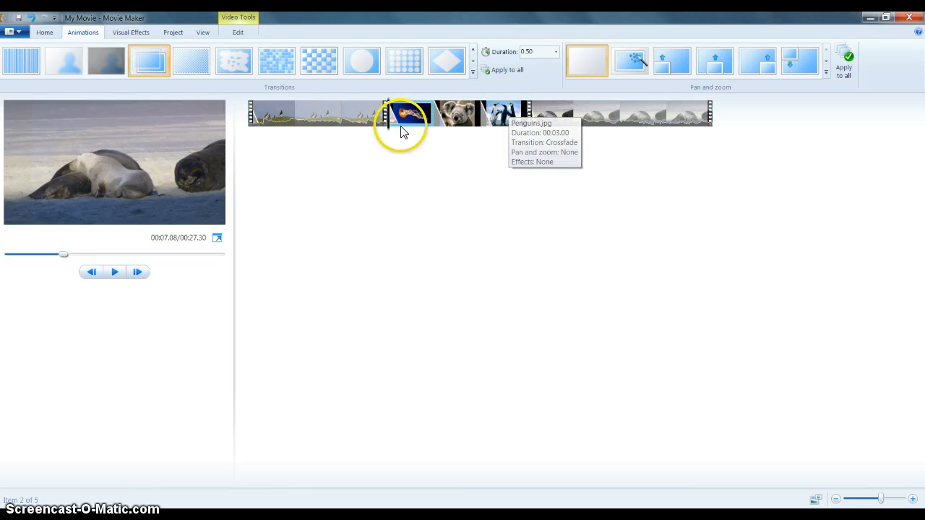
{"action": "left_click_drag", "start_coordinate": [383, 129], "coordinate": [404, 134]}
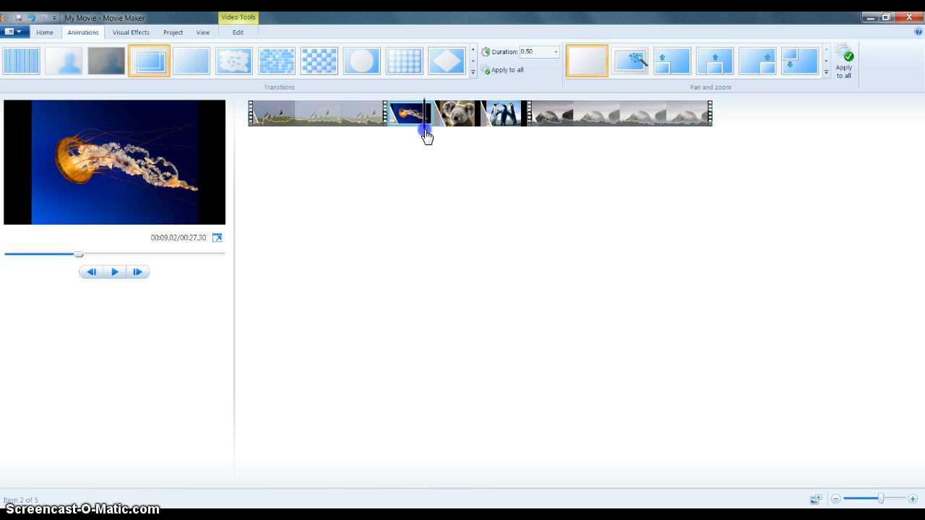
{"action": "left_click_drag", "start_coordinate": [437, 137], "coordinate": [399, 142]}
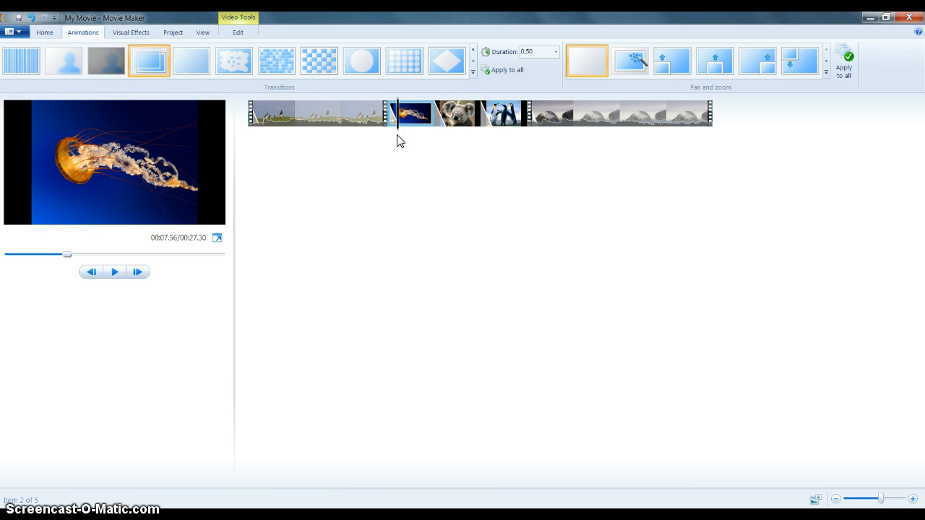
{"action": "left_click", "coordinate": [416, 119]}
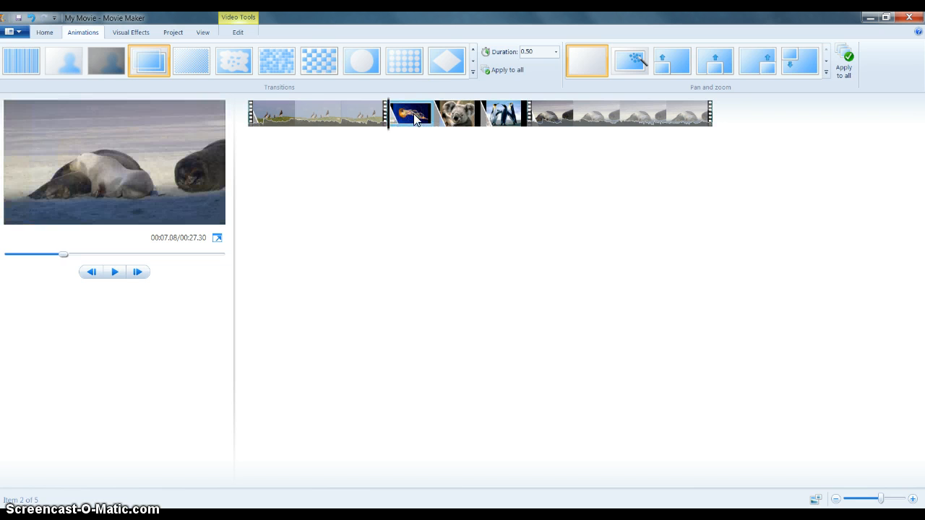
{"action": "left_click", "coordinate": [636, 68]}
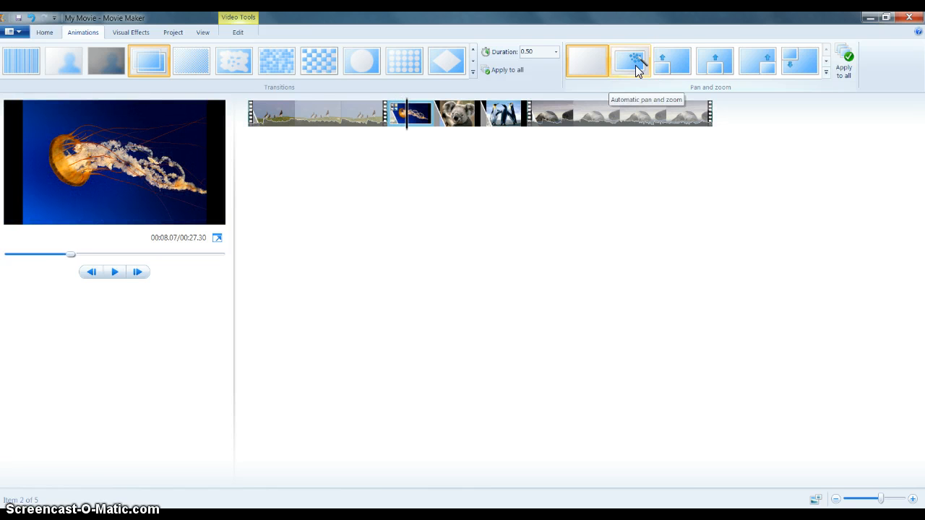
{"action": "left_click", "coordinate": [668, 65]}
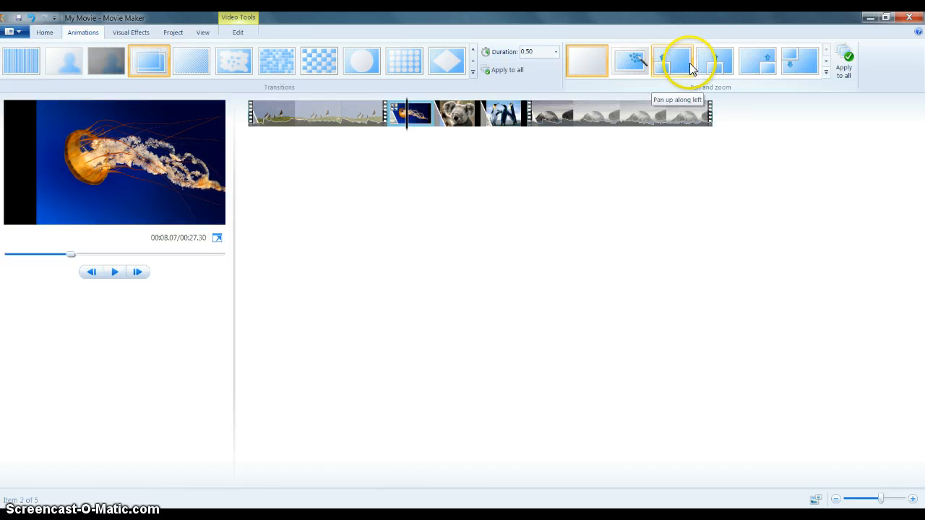
{"action": "left_click", "coordinate": [827, 71]}
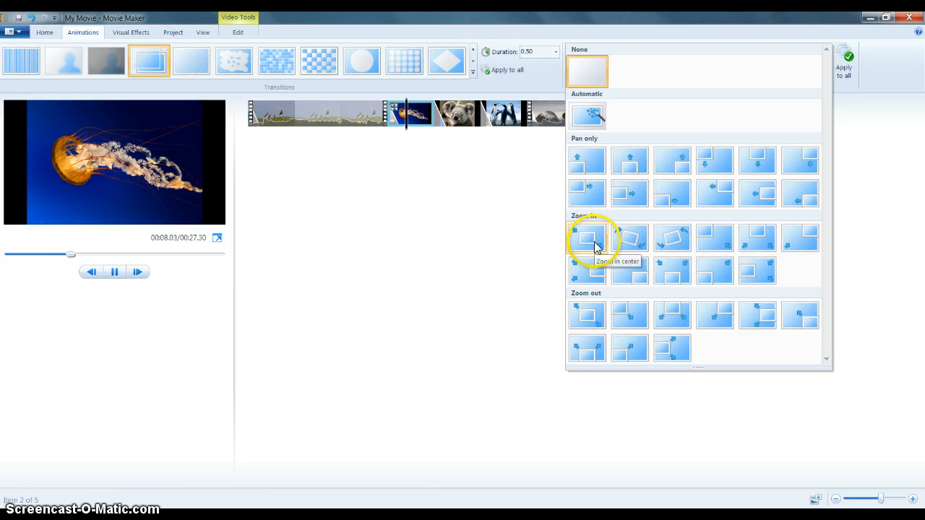
{"action": "left_click", "coordinate": [628, 240]}
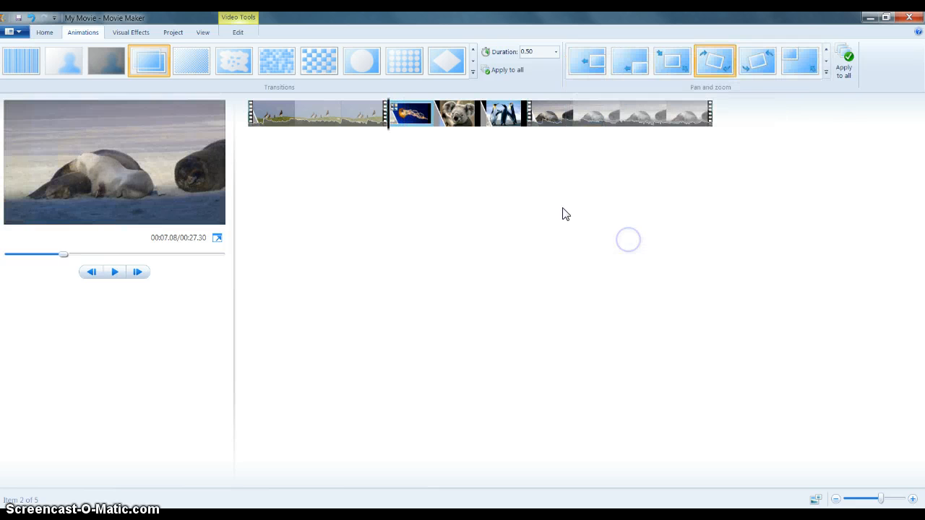
Apply the Zoom out right pan and zoom effect to the Koala picture
{"action": "left_click", "coordinate": [465, 115]}
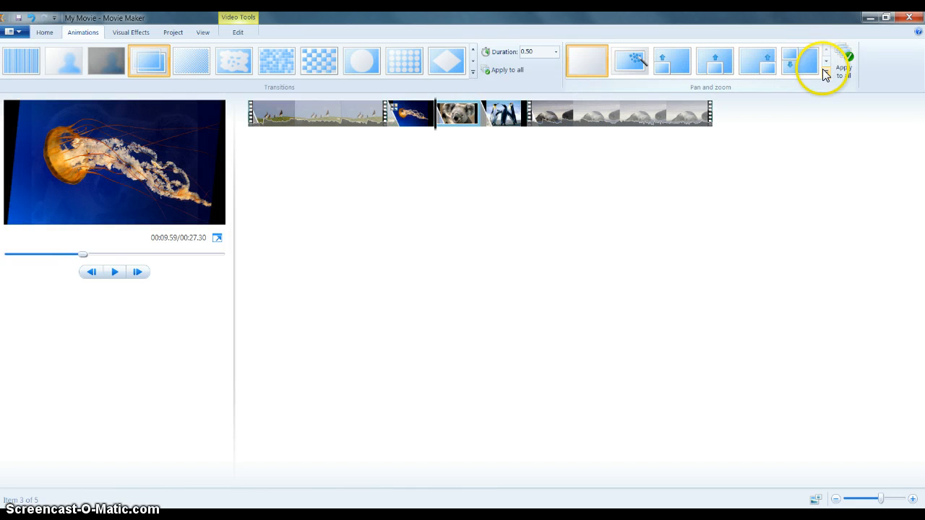
{"action": "left_click", "coordinate": [826, 71]}
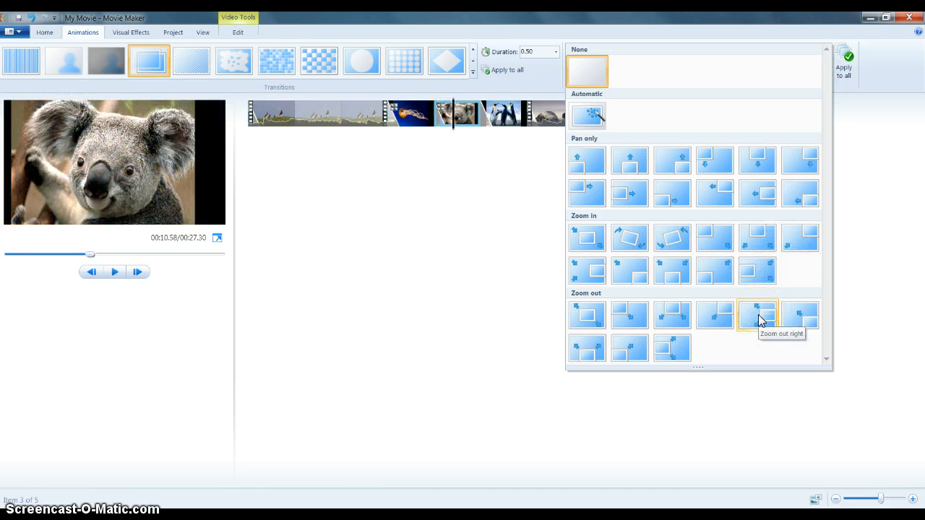
{"action": "left_click", "coordinate": [757, 315]}
Apply the Automatic pan and zoom effect to the Penguins picture and scrub through it
{"action": "left_click", "coordinate": [508, 110]}
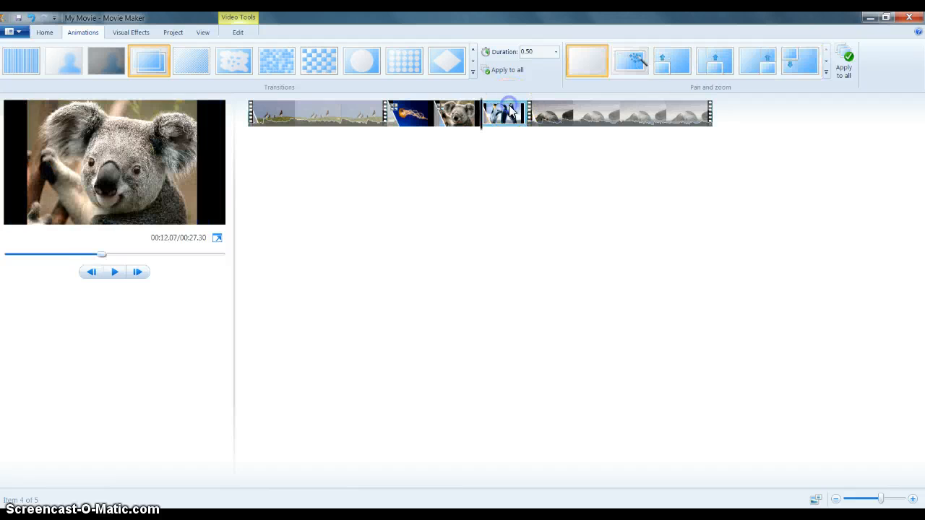
{"action": "left_click", "coordinate": [826, 71]}
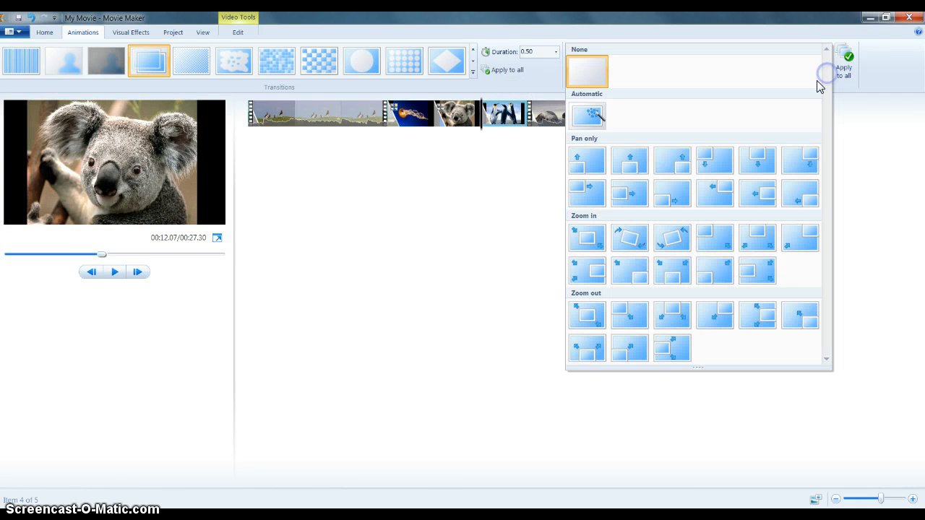
{"action": "left_click", "coordinate": [589, 115]}
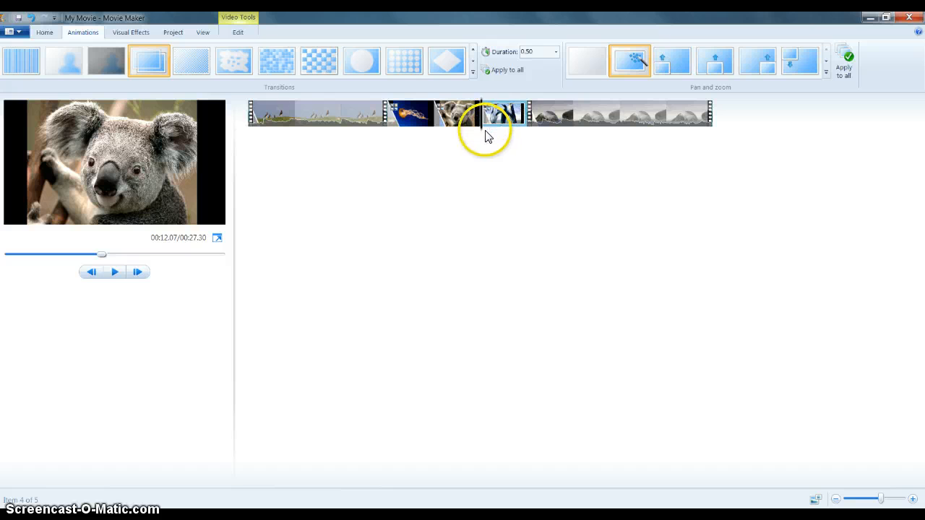
{"action": "left_click_drag", "start_coordinate": [482, 138], "coordinate": [506, 137]}
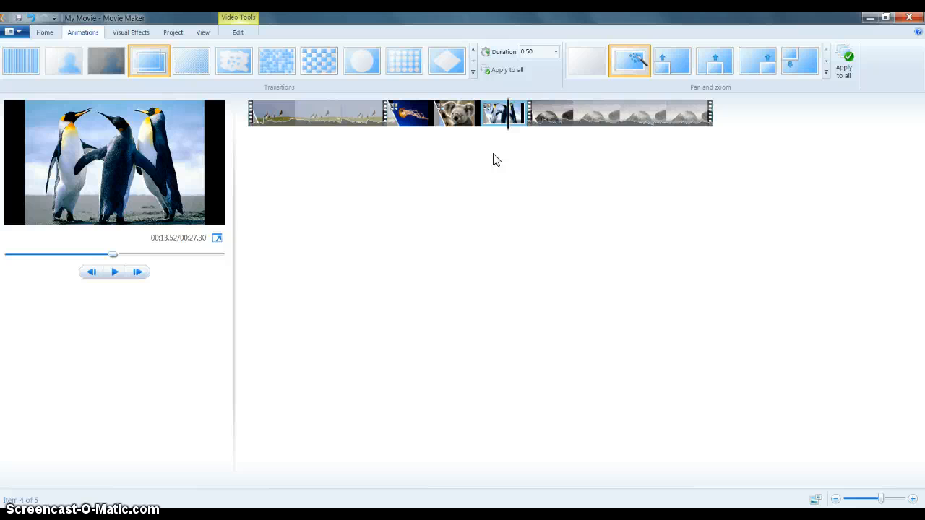
Add a new title clip and move it to the start of the storyboard
{"action": "left_click", "coordinate": [44, 32]}
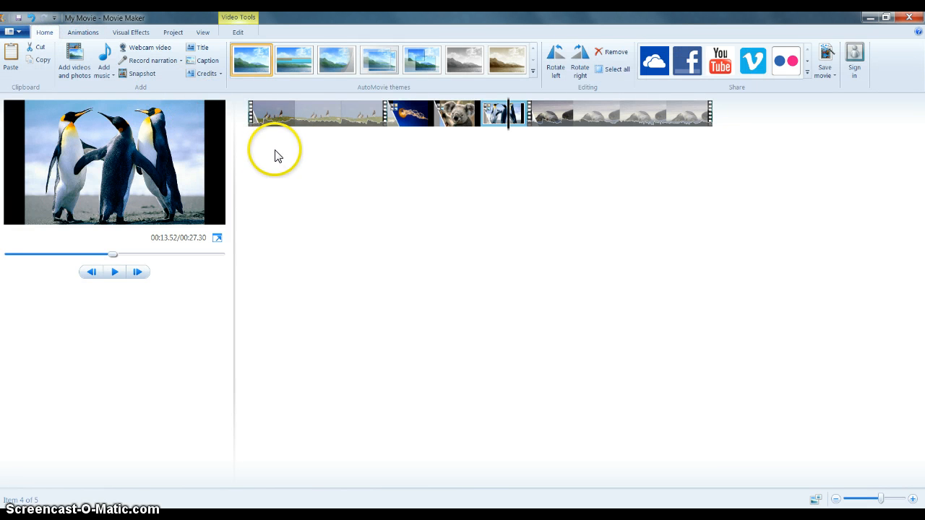
{"action": "left_click", "coordinate": [203, 52]}
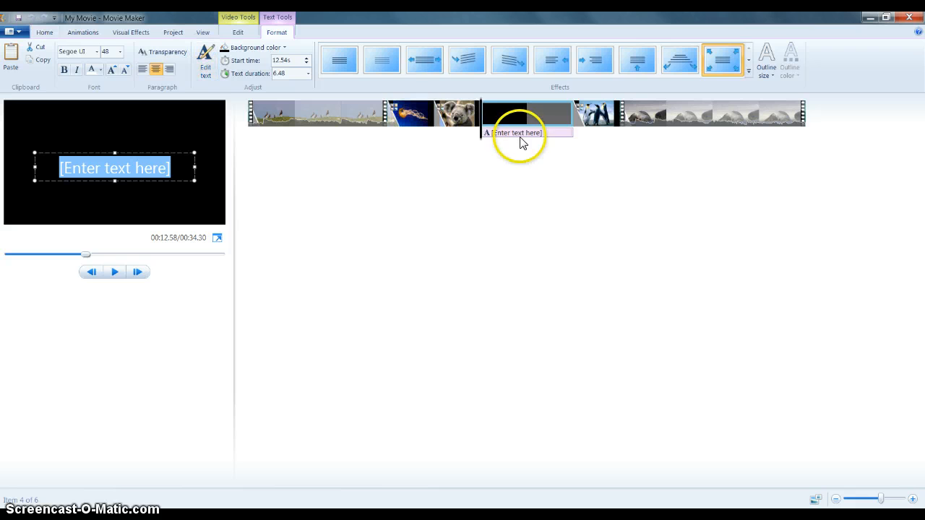
{"action": "left_click", "coordinate": [515, 113]}
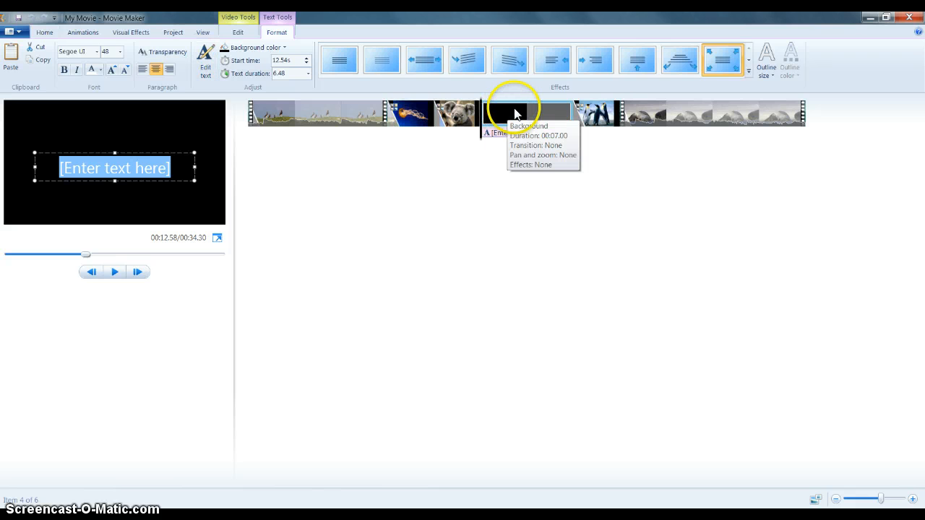
{"action": "left_click_drag", "start_coordinate": [516, 113], "coordinate": [266, 142]}
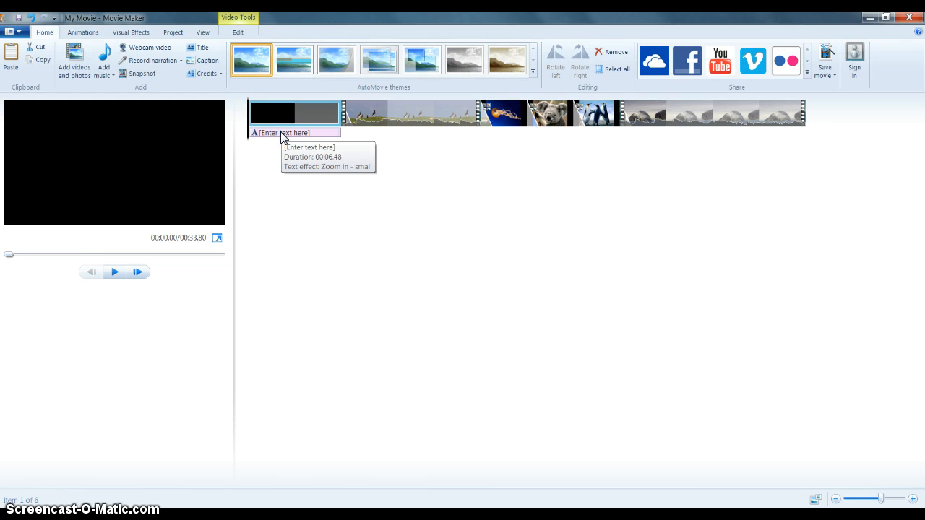
Replace the title placeholder with the text "Welcome to the Jungle"
{"action": "left_click", "coordinate": [279, 141]}
{"action": "left_click", "coordinate": [145, 177]}
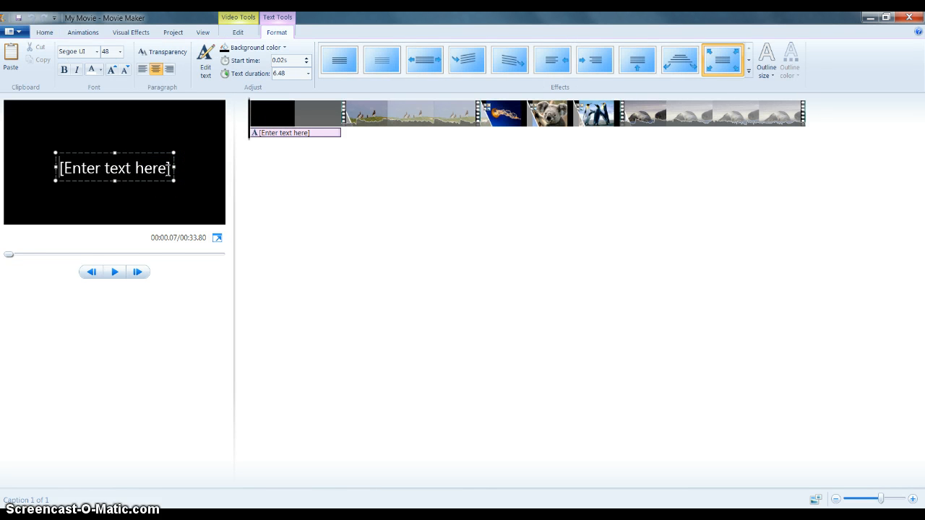
{"action": "type", "text": "J"}
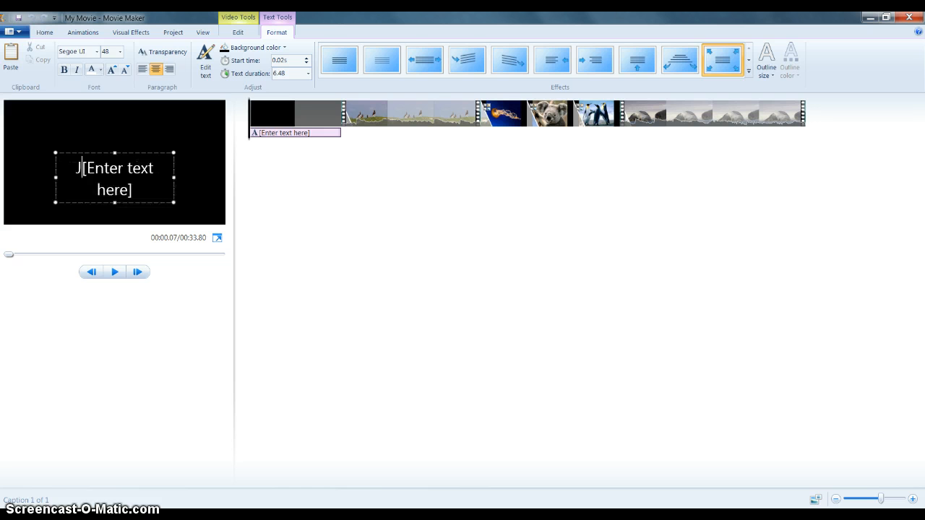
{"action": "key", "text": "Delete"}
{"action": "key", "text": "Delete"}
{"action": "key", "text": "Delete"}
{"action": "key", "text": "Delete"}
{"action": "key", "text": "Delete"}
{"action": "key", "text": "Delete"}
{"action": "key", "text": "Delete"}
{"action": "key", "text": "Delete"}
{"action": "key", "text": "Delete"}
{"action": "key", "text": "Delete"}
{"action": "key", "text": "Delete"}
{"action": "key", "text": "Delete"}
{"action": "key", "text": "Delete"}
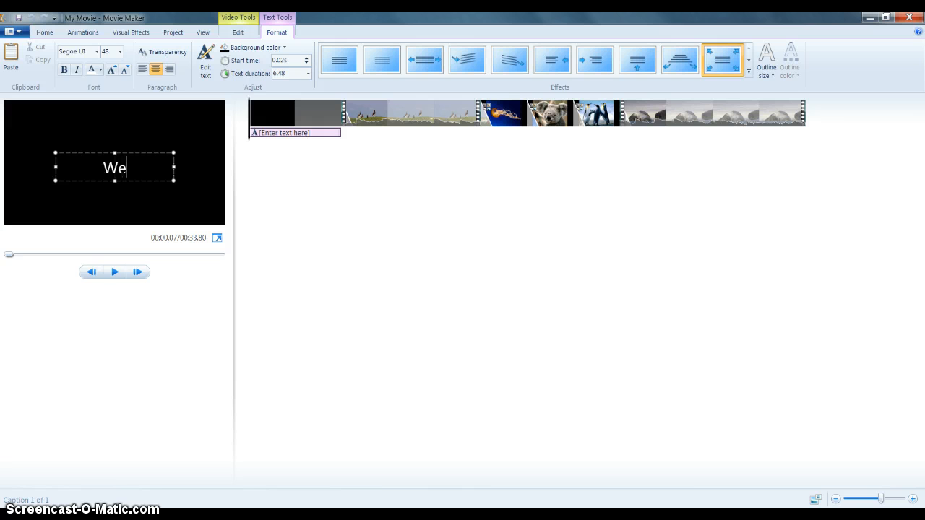
{"action": "type", "text": "to the Jungle"}
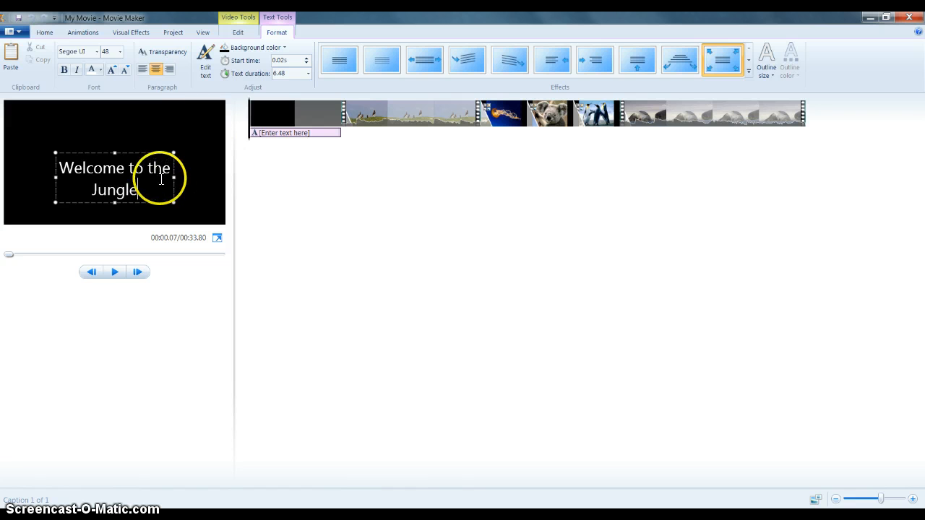
Widen the title text box so the text fits on one line and reposition it
{"action": "left_click_drag", "start_coordinate": [174, 177], "coordinate": [217, 177]}
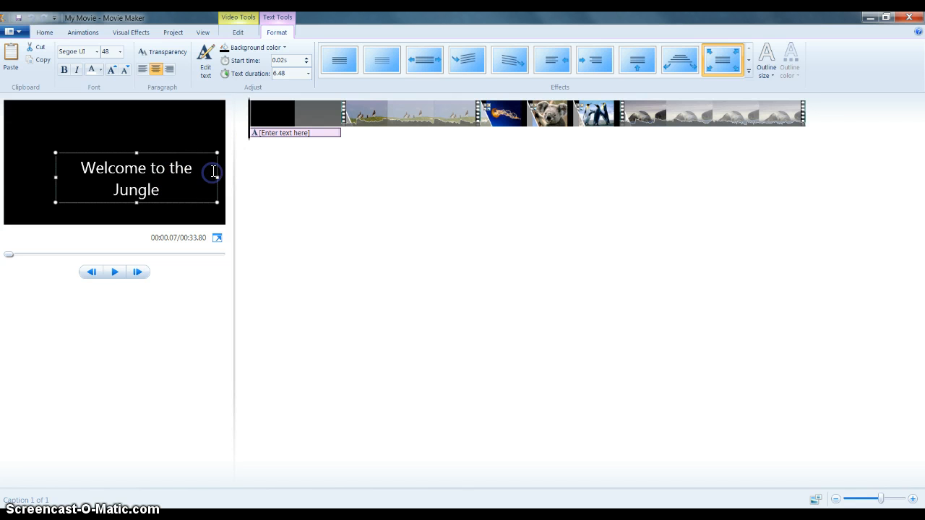
{"action": "left_click_drag", "start_coordinate": [54, 178], "coordinate": [31, 178]}
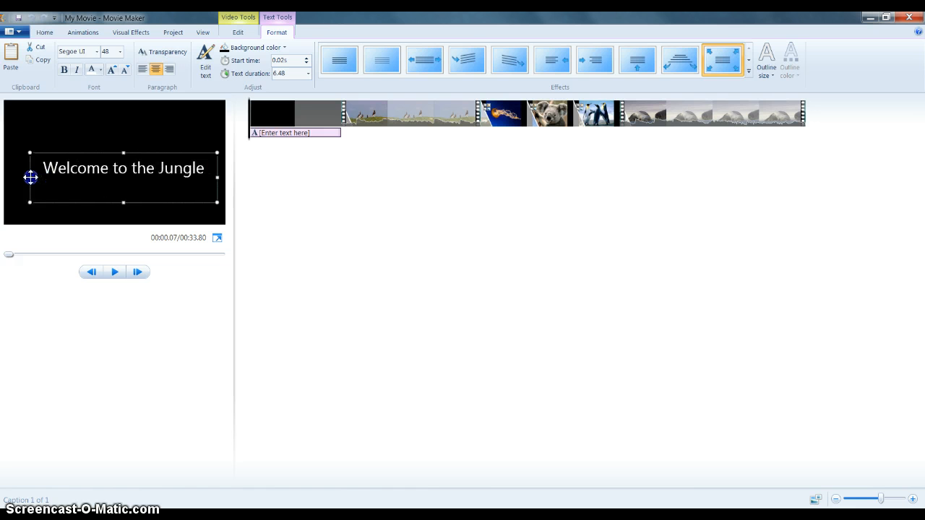
{"action": "left_click", "coordinate": [120, 149]}
{"action": "left_click_drag", "start_coordinate": [109, 153], "coordinate": [99, 152]}
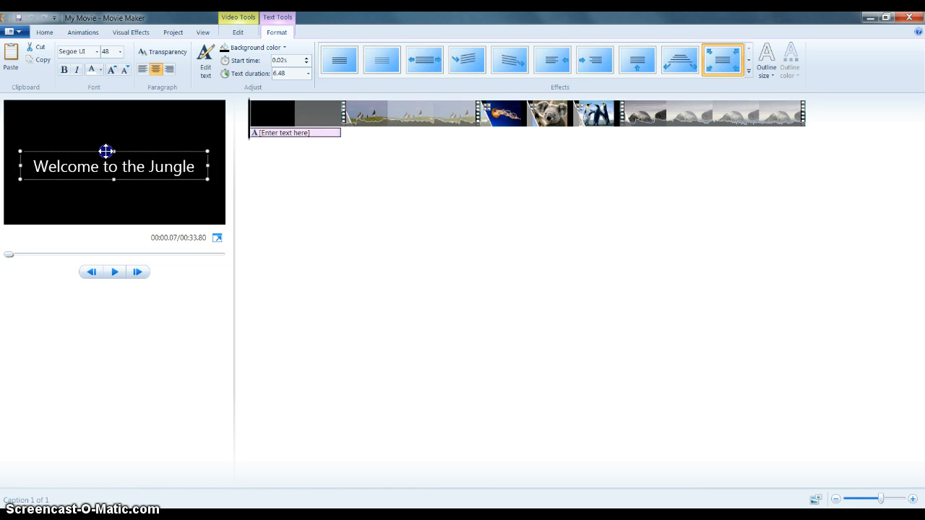
Set the title text's font to Century Gothic
{"action": "triple_click", "coordinate": [92, 166]}
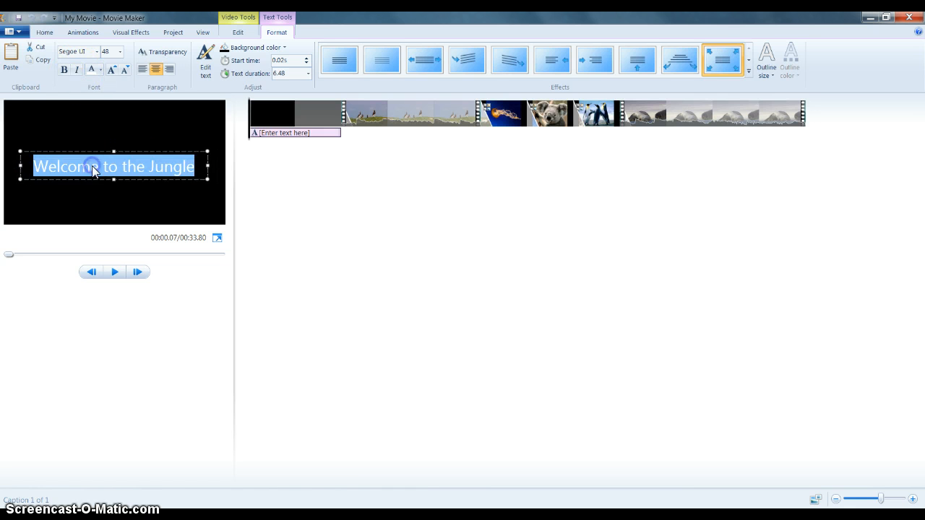
{"action": "left_click", "coordinate": [97, 51]}
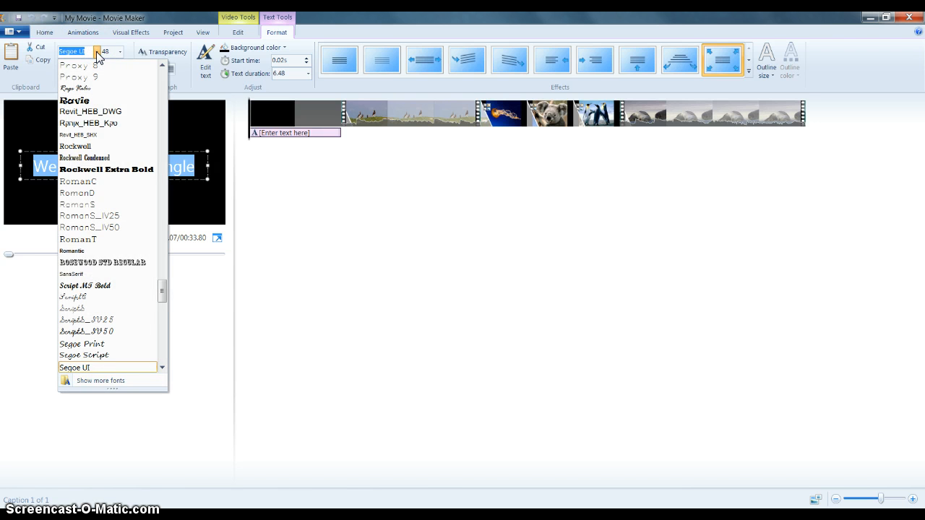
{"action": "type", "text": "Century Got"}
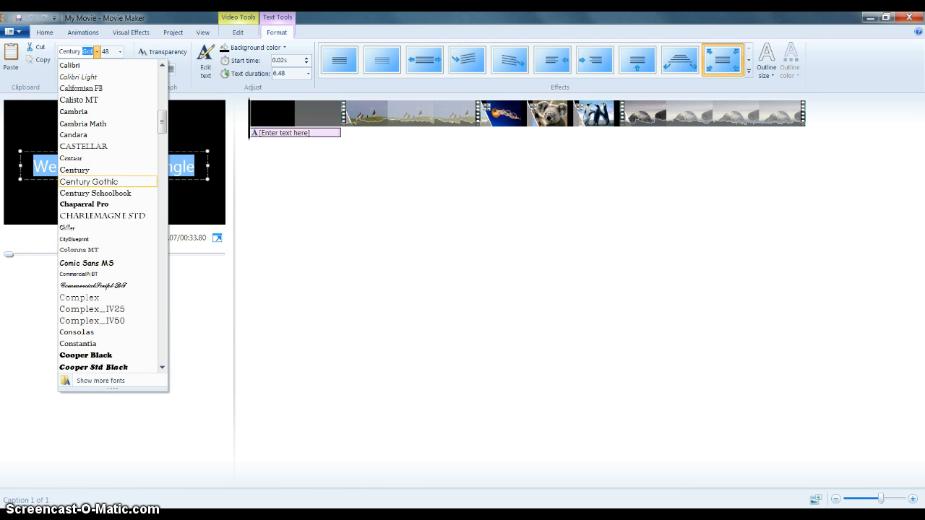
{"action": "key", "text": "Return"}
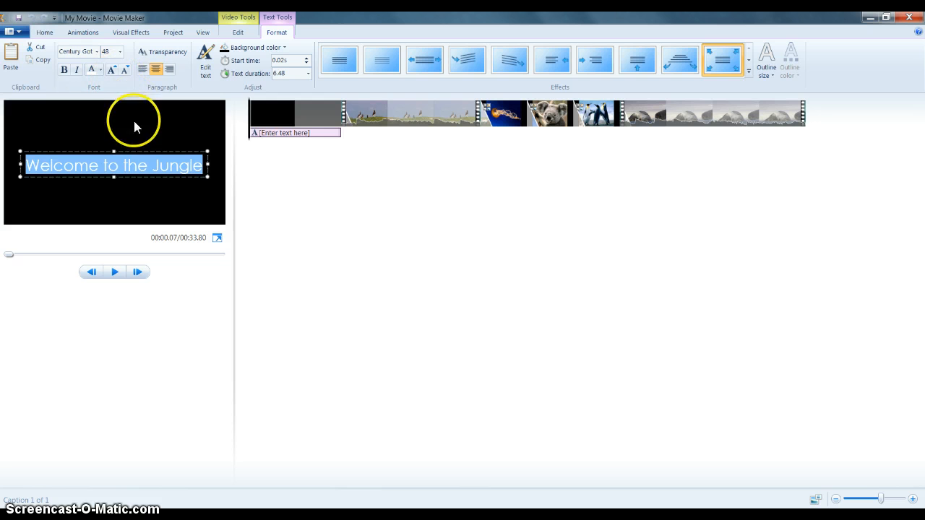
Make the title text bold and adjust its text box to keep it on one line
{"action": "left_click", "coordinate": [133, 148]}
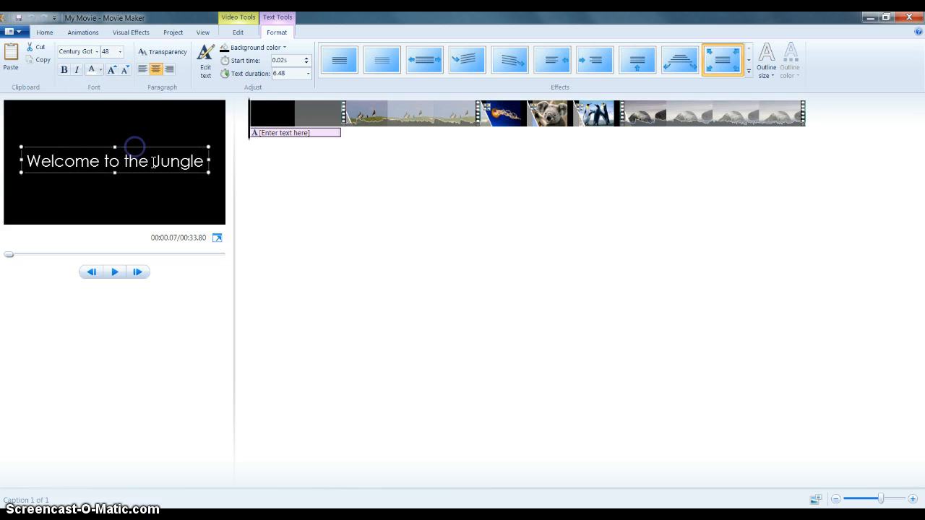
{"action": "left_click", "coordinate": [281, 210]}
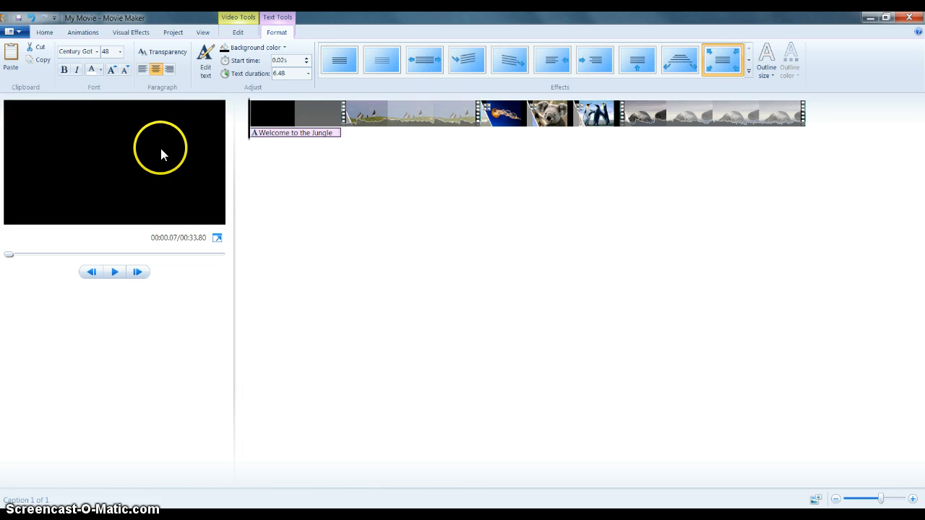
{"action": "left_click", "coordinate": [266, 135]}
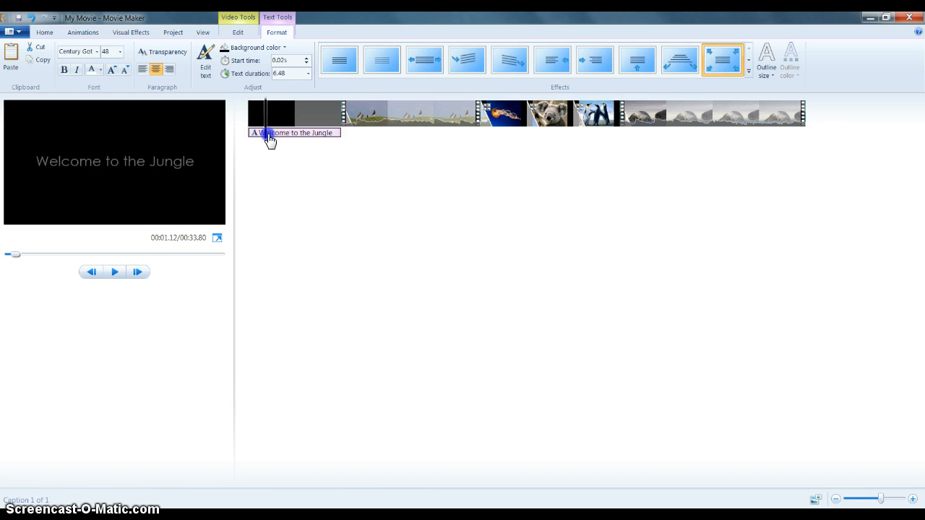
{"action": "left_click", "coordinate": [288, 136]}
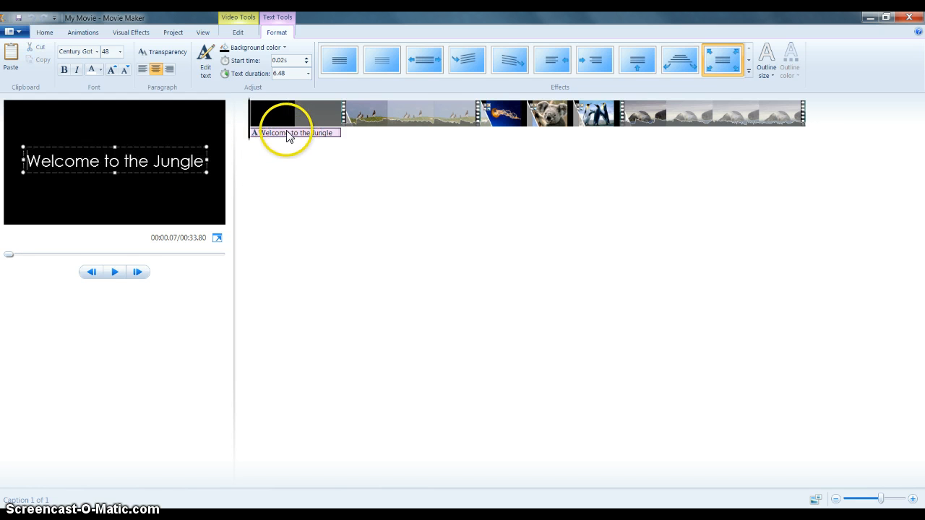
{"action": "triple_click", "coordinate": [150, 165]}
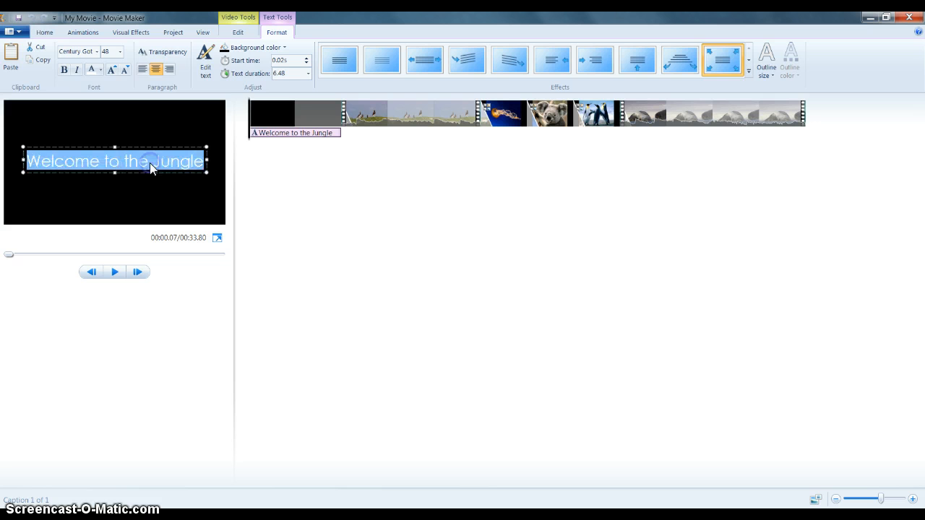
{"action": "left_click", "coordinate": [64, 70]}
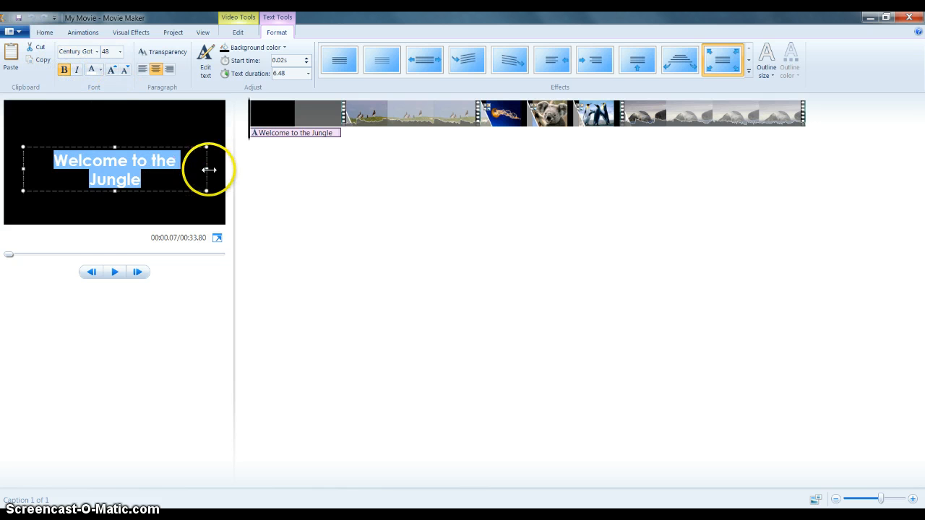
{"action": "left_click_drag", "start_coordinate": [207, 168], "coordinate": [217, 164]}
{"action": "left_click_drag", "start_coordinate": [159, 149], "coordinate": [153, 152]}
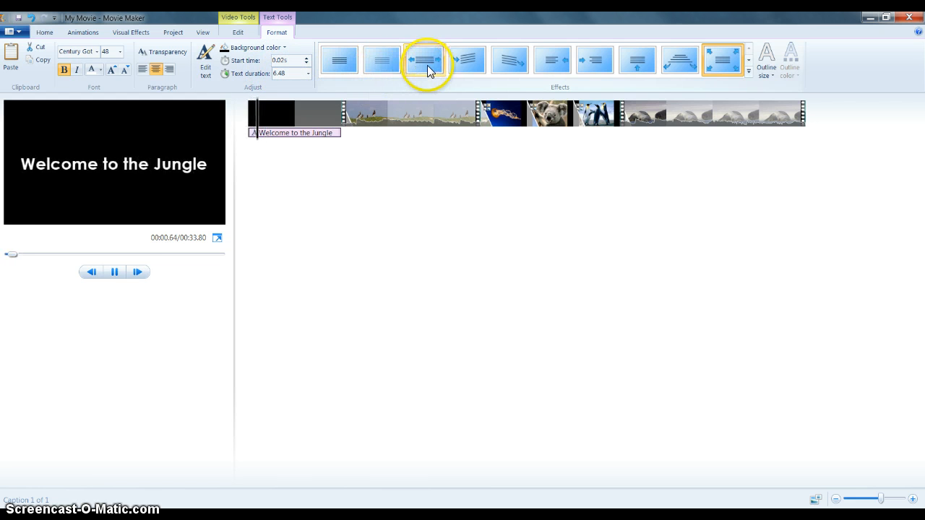
Apply the Contemporary - drop down 1 text effect to the title
{"action": "left_click", "coordinate": [749, 72]}
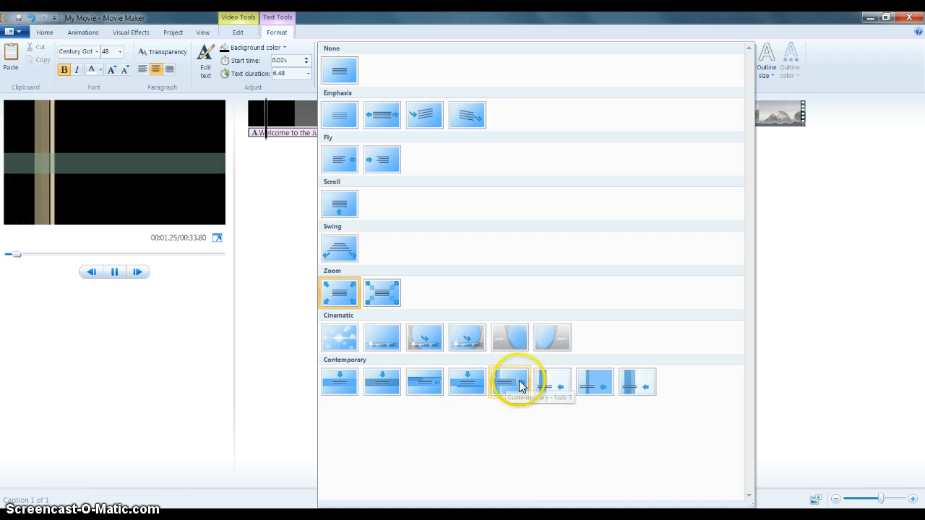
{"action": "left_click", "coordinate": [335, 387]}
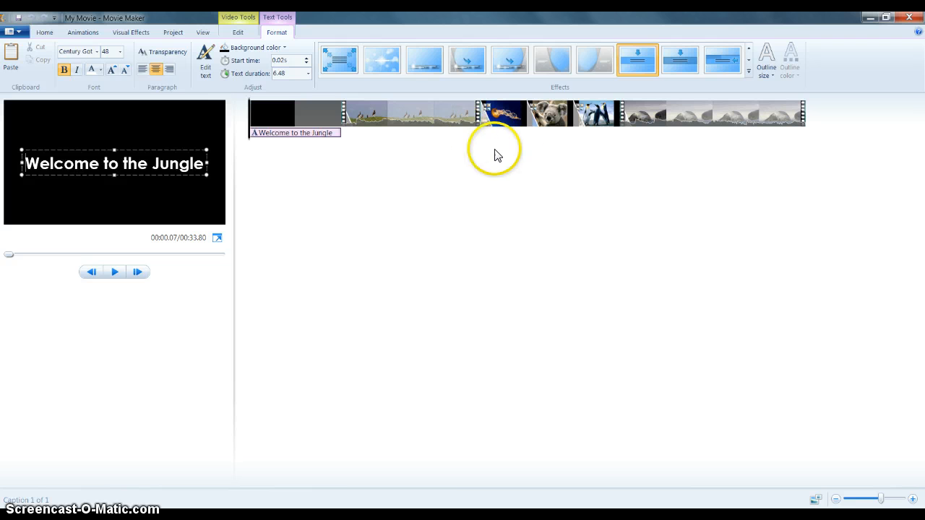
Add a caption to the Jellyfish picture and enter the text "Jellyfish"
{"action": "left_click", "coordinate": [44, 32]}
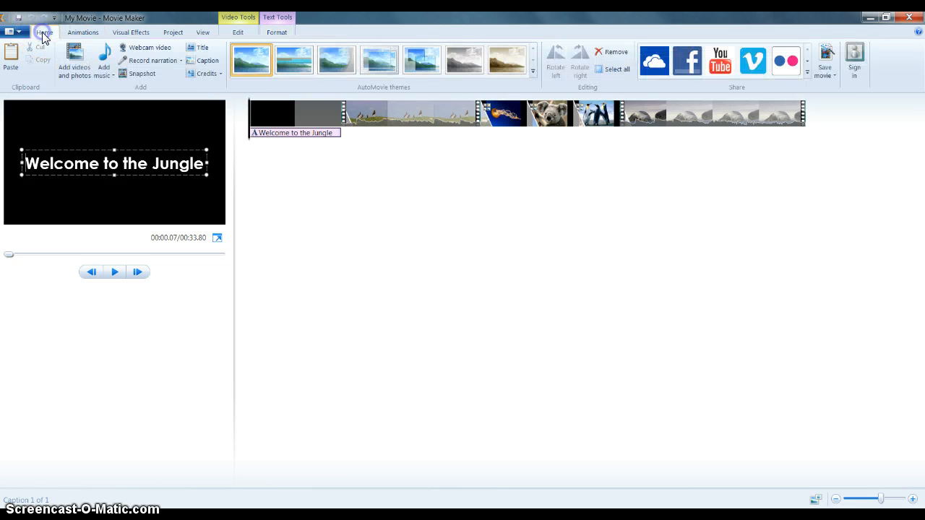
{"action": "left_click", "coordinate": [381, 124]}
{"action": "left_click_drag", "start_coordinate": [343, 138], "coordinate": [491, 153]}
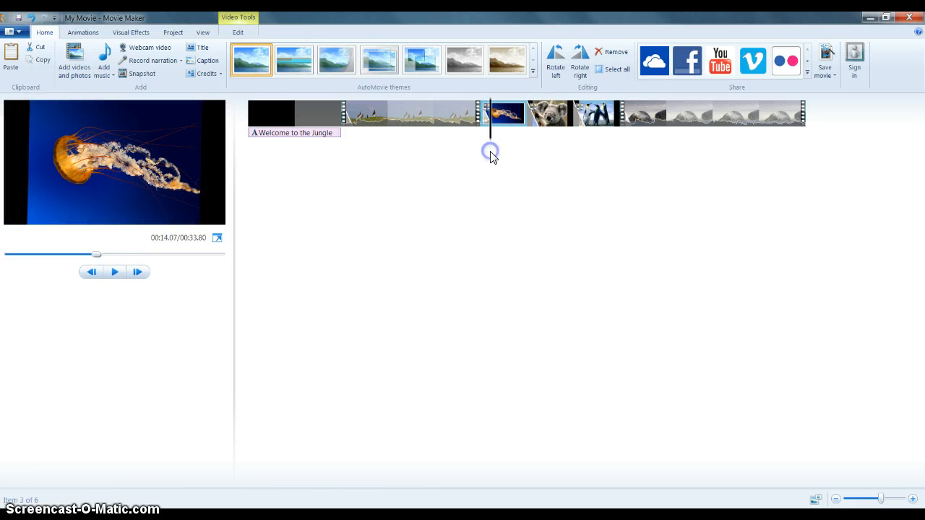
{"action": "left_click", "coordinate": [204, 61]}
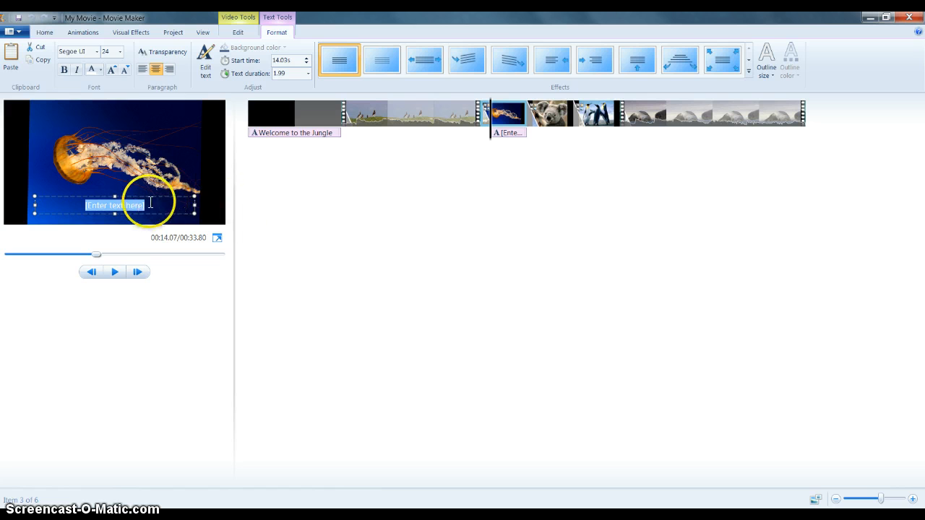
{"action": "left_click", "coordinate": [147, 205]}
{"action": "key", "text": "BackSpace"}
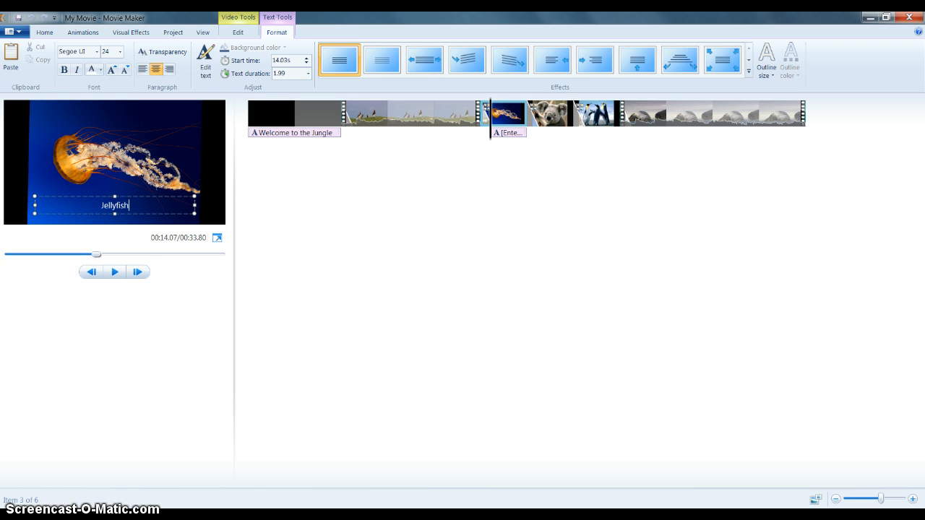
{"action": "left_click", "coordinate": [427, 289]}
{"action": "left_click", "coordinate": [242, 455]}
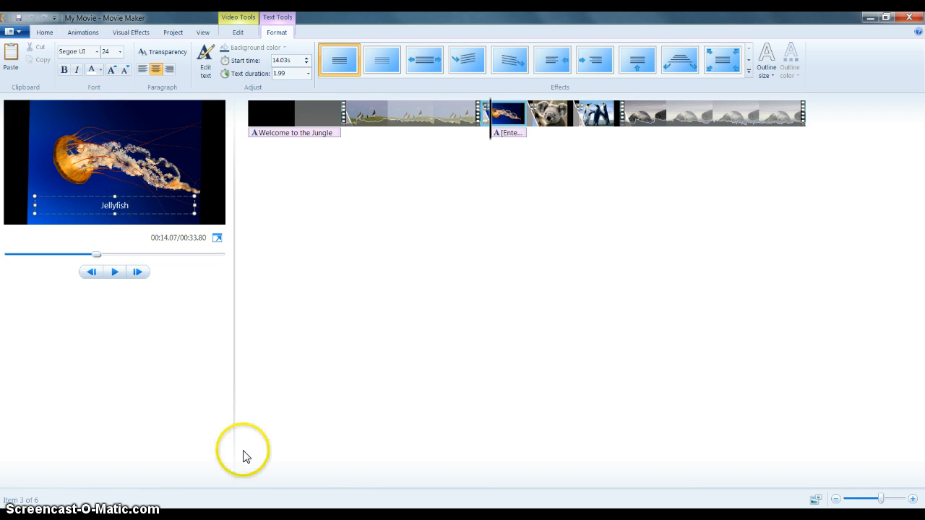